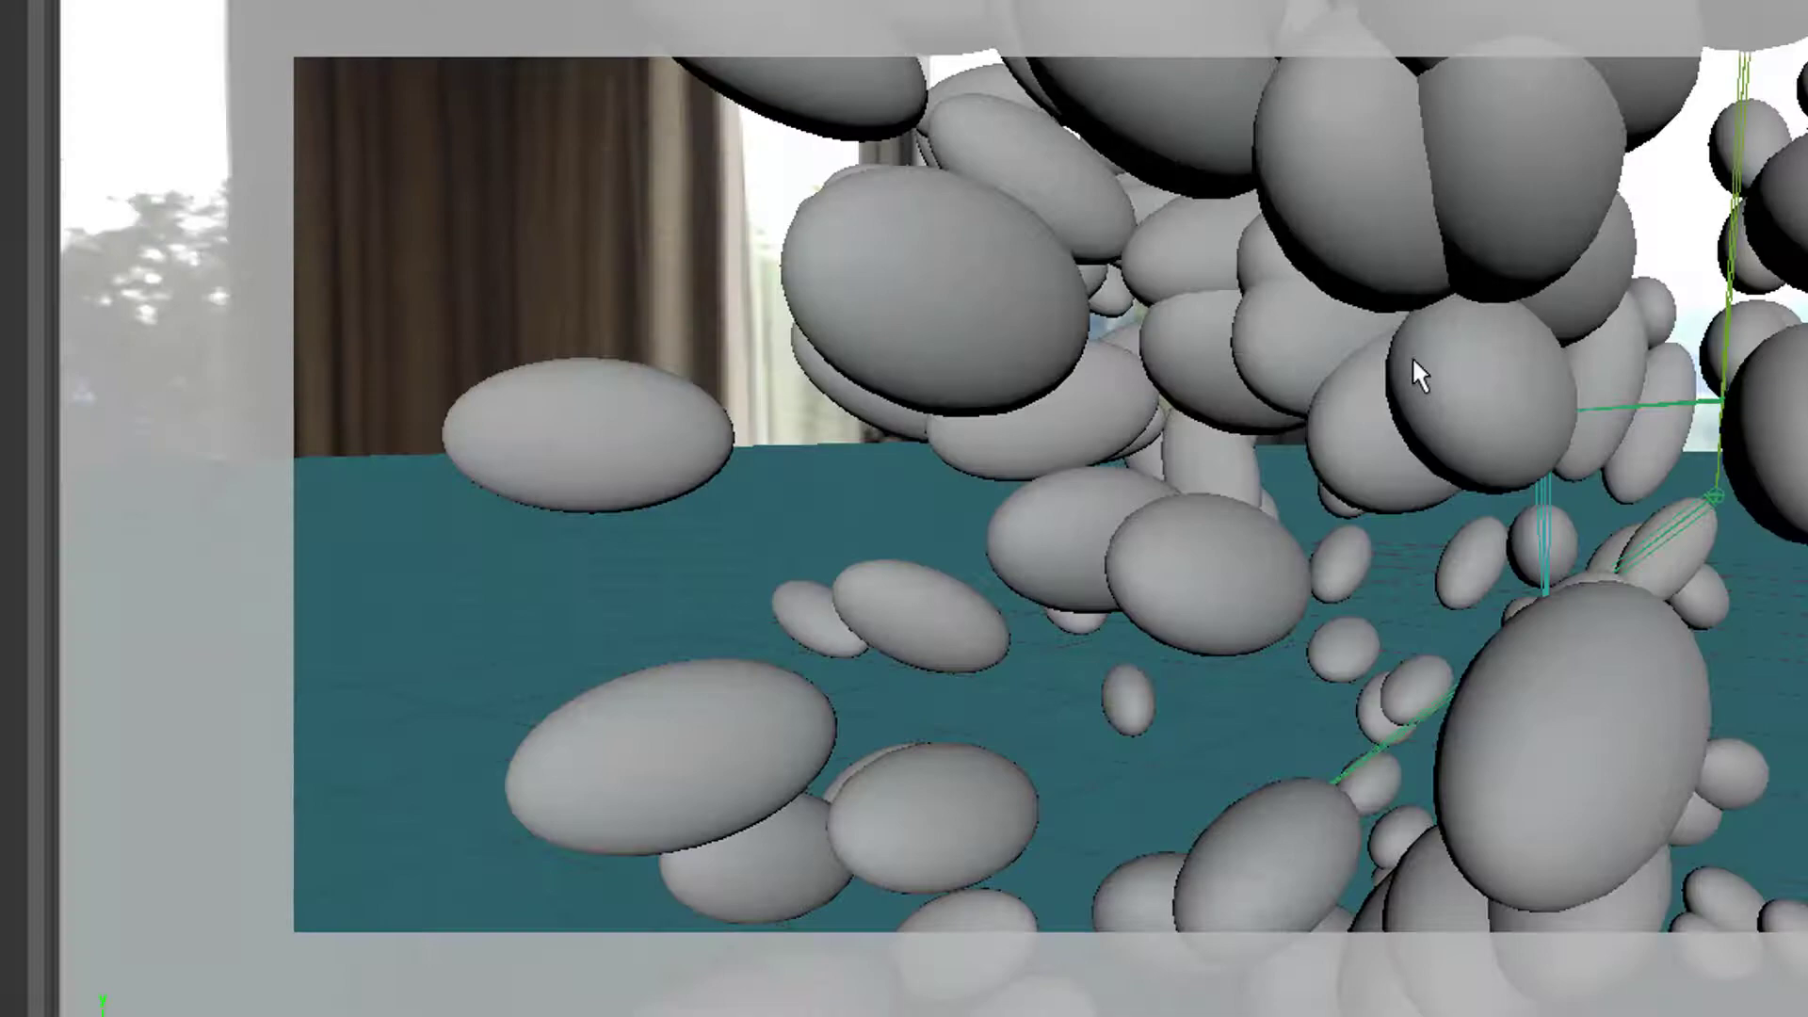
# - Tumble and dolly the persp camera out past the environment sphere to see the whole scene
pyautogui.keyDown('alt'); pyautogui.moveTo(832, 670); pyautogui.dragTo(782, 690); pyautogui.keyUp('alt')
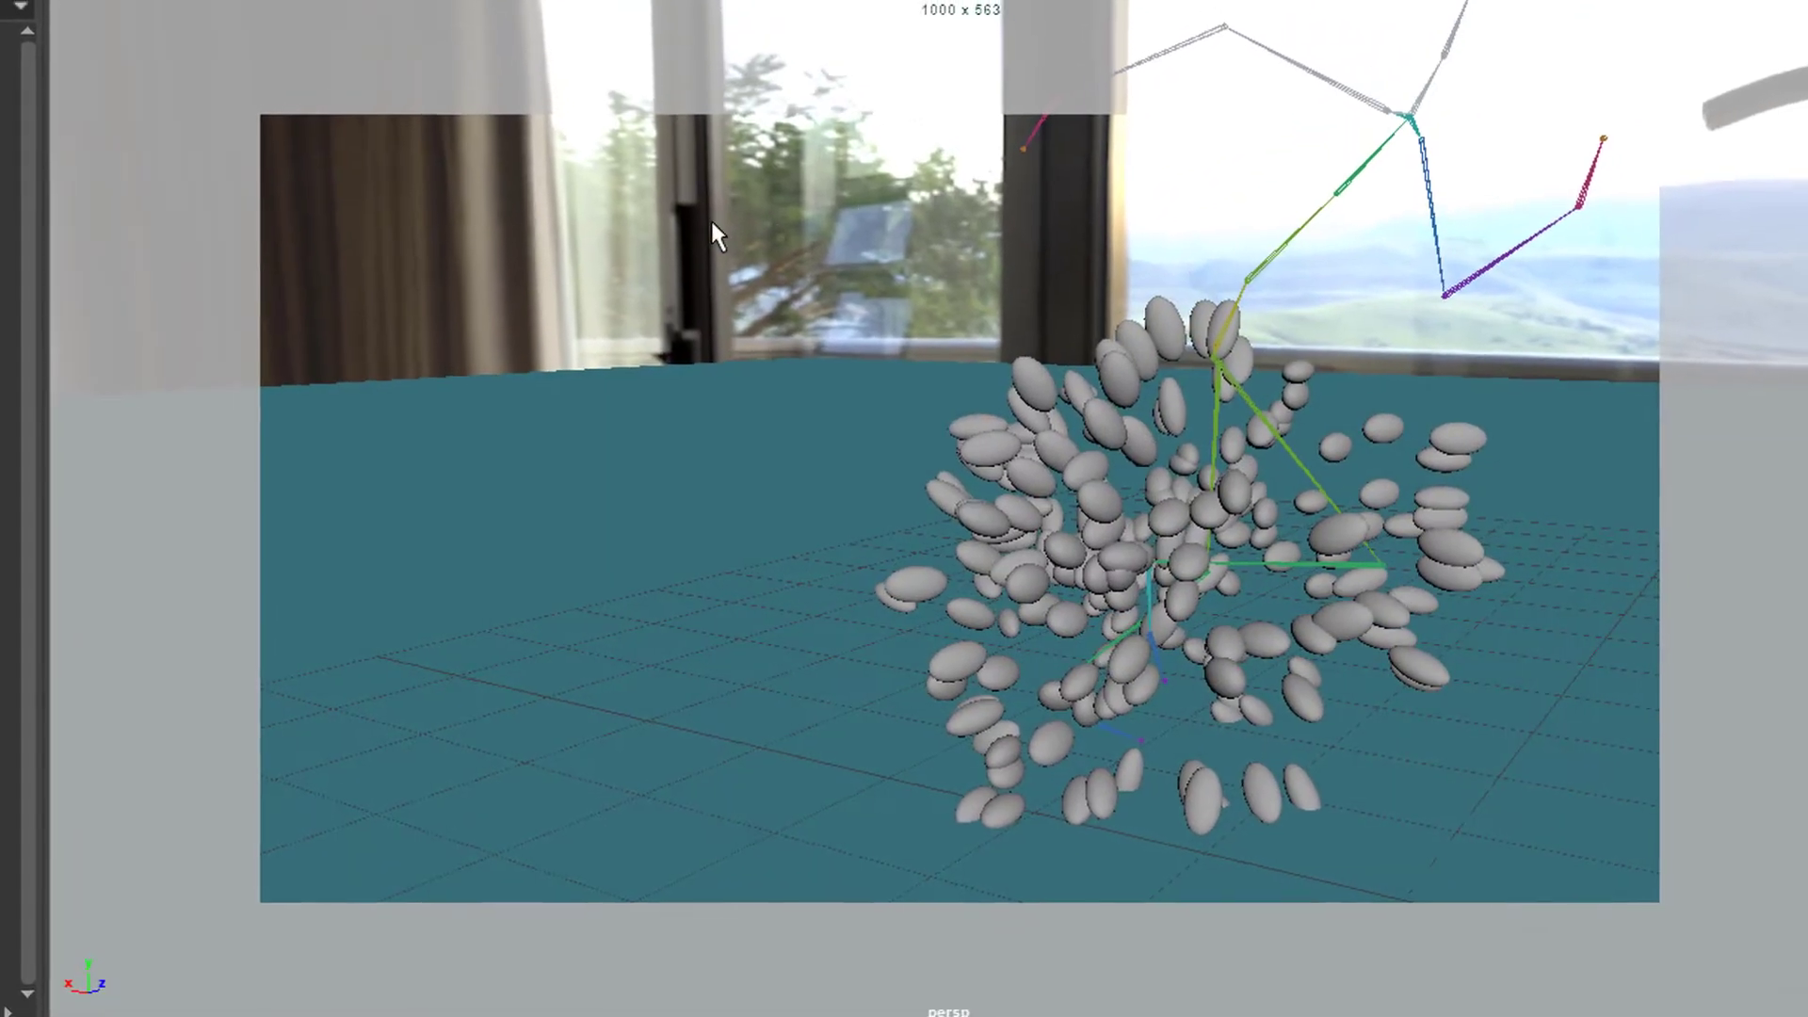
pyautogui.keyDown('alt'); pyautogui.moveTo(1385, 636); pyautogui.dragTo(904, 698, button='right'); pyautogui.keyUp('alt')
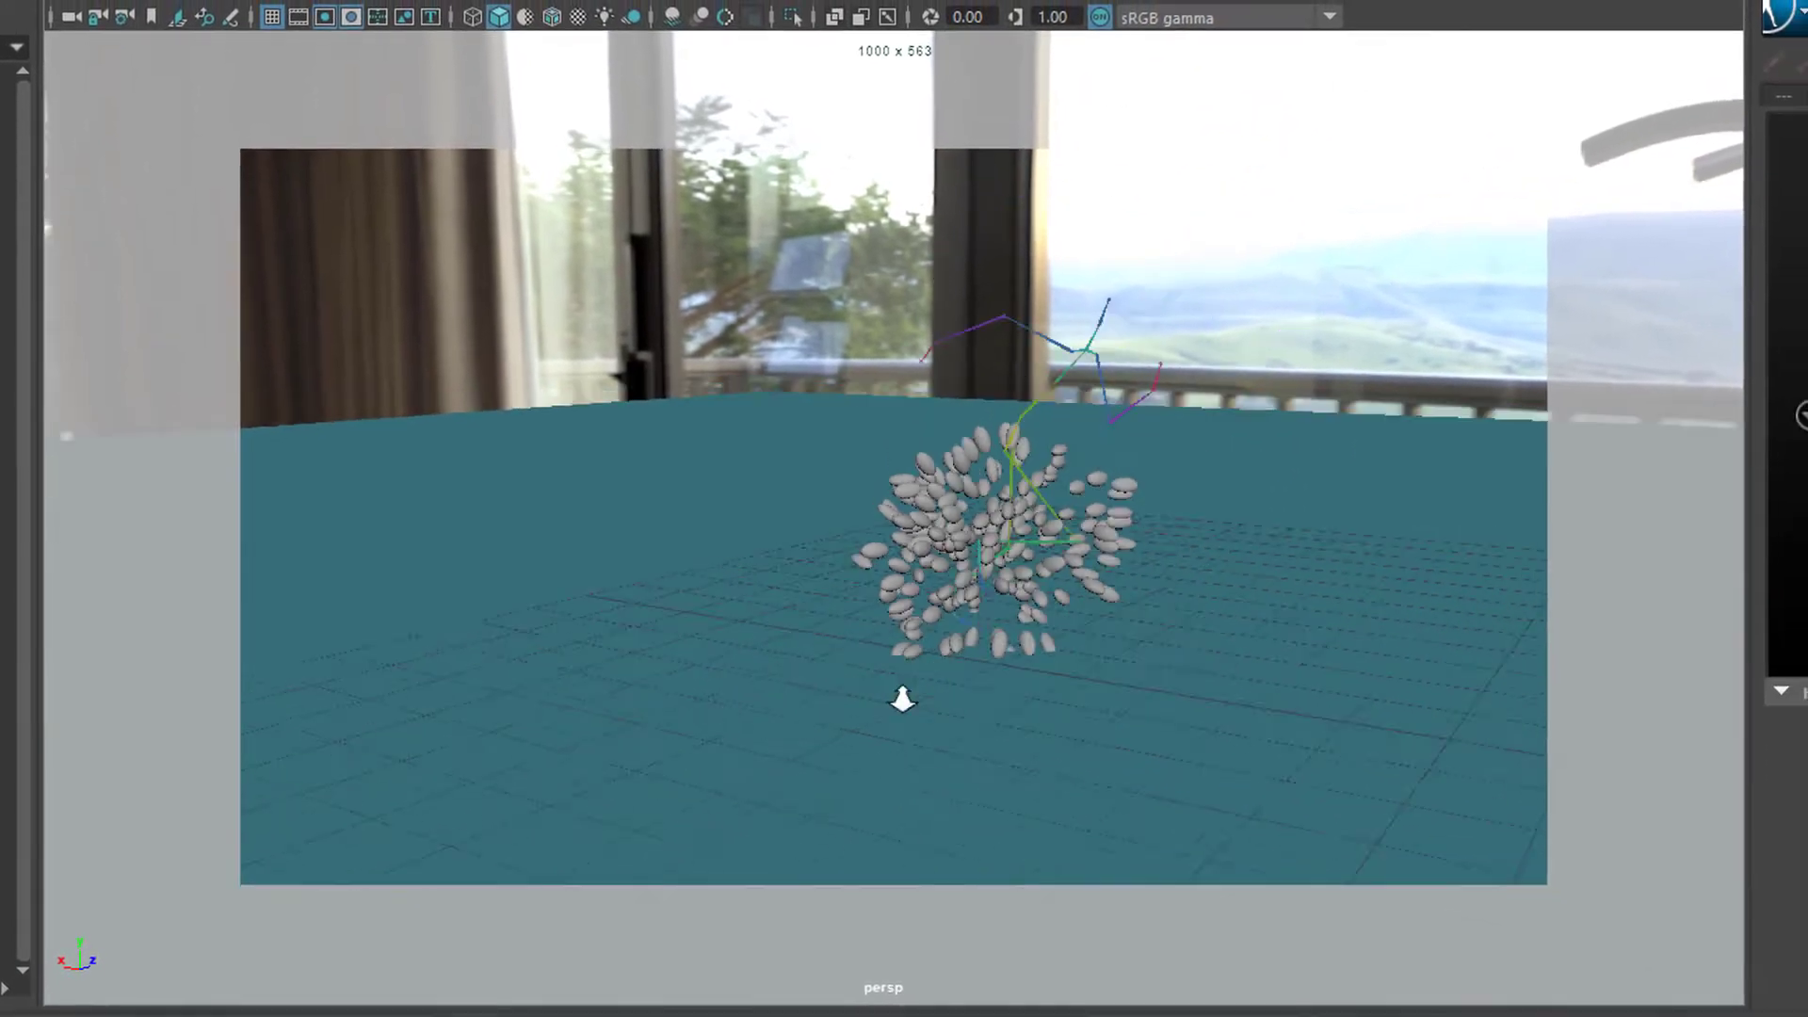
pyautogui.keyDown('alt'); pyautogui.moveTo(904, 699); pyautogui.dragTo(793, 690); pyautogui.keyUp('alt')
pyautogui.keyDown('alt'); pyautogui.moveTo(793, 690); pyautogui.dragTo(1281, 471, button='right'); pyautogui.keyUp('alt')
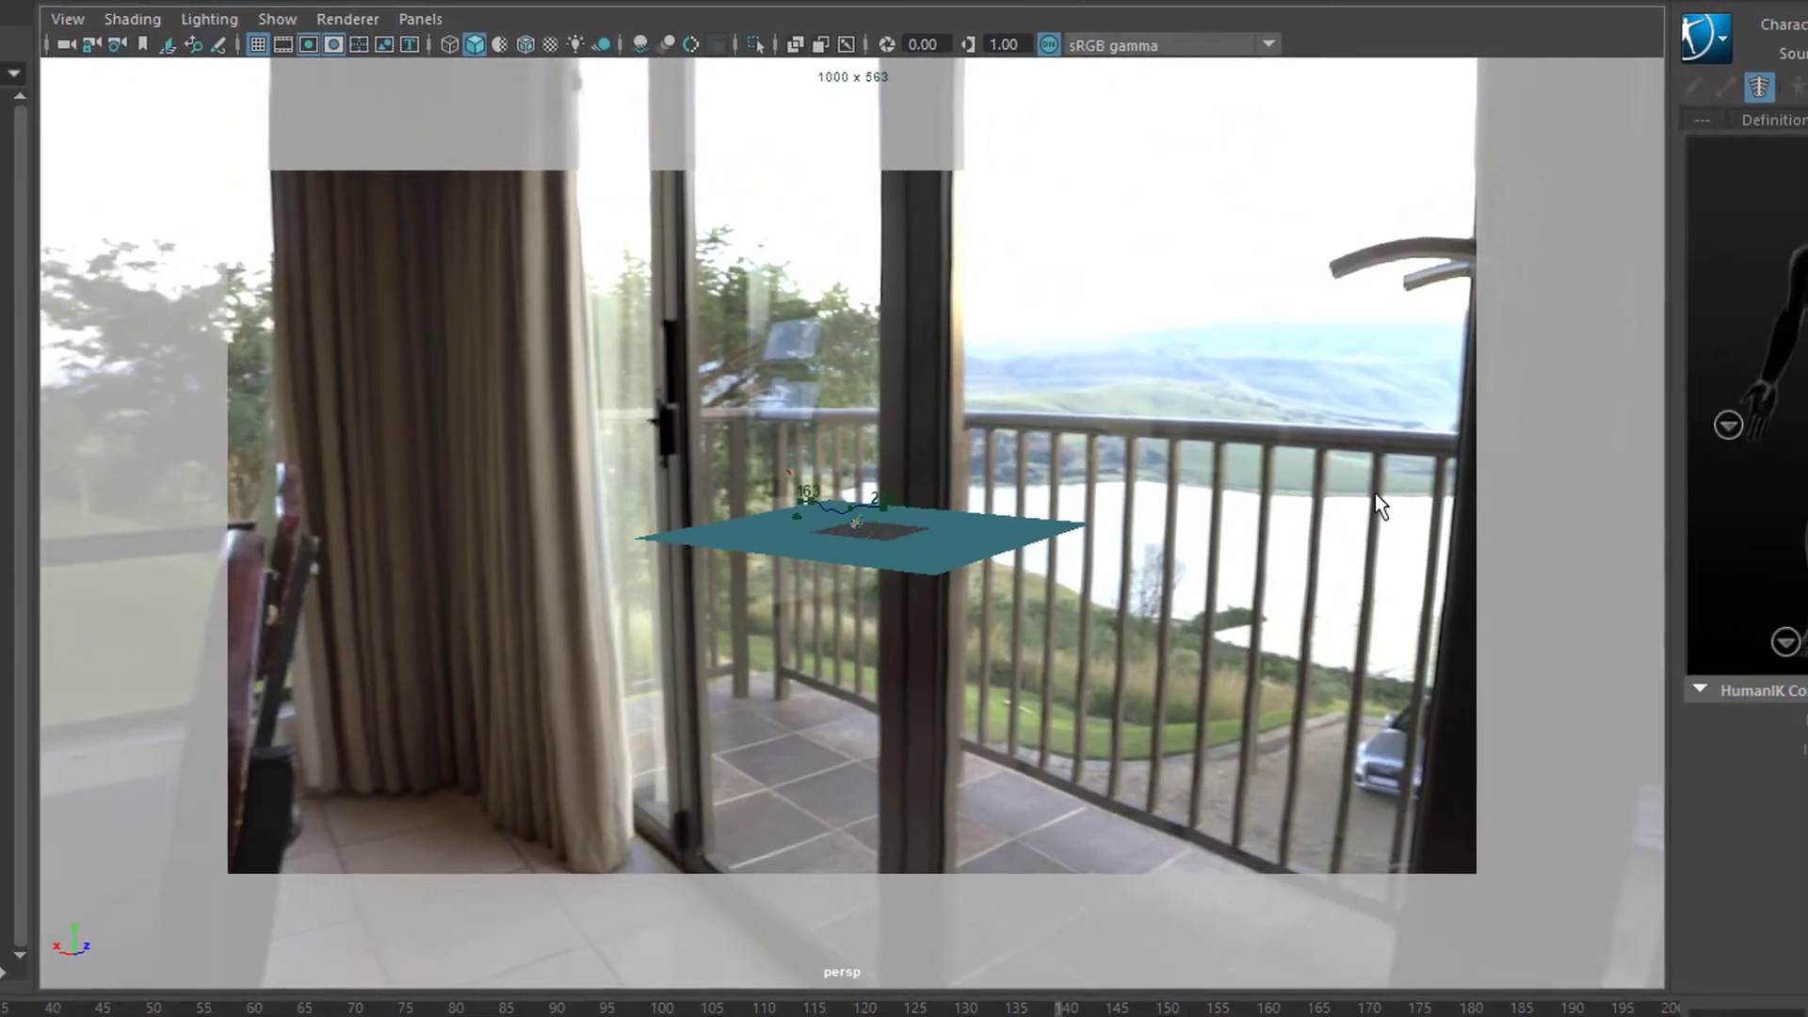
pyautogui.keyDown('alt'); pyautogui.moveTo(1281, 471); pyautogui.dragTo(782, 471); pyautogui.keyUp('alt')
pyautogui.keyDown('alt'); pyautogui.moveTo(782, 471); pyautogui.dragTo(1477, 597, button='right'); pyautogui.keyUp('alt')
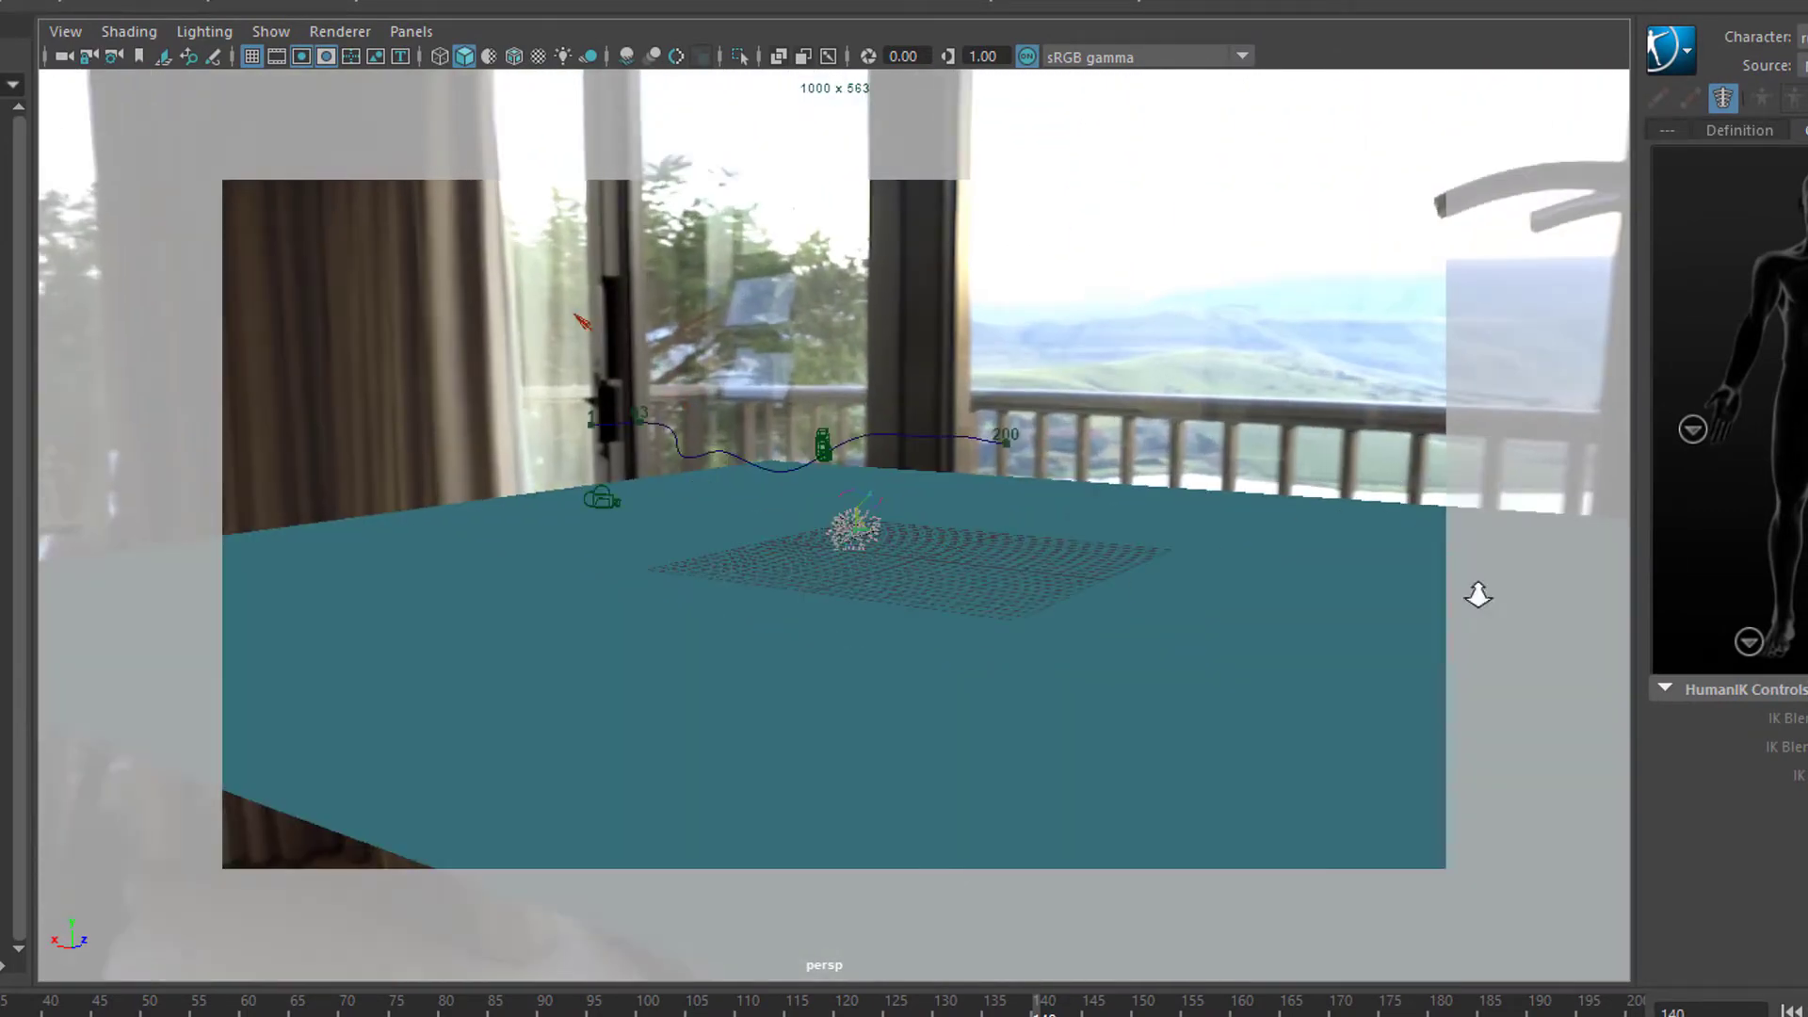
# - Dolly back in and orbit around the ellipsoid bead cluster for a close view
pyautogui.keyDown('alt'); pyautogui.moveTo(1041, 594); pyautogui.dragTo(1537, 602, button='right'); pyautogui.keyUp('alt')
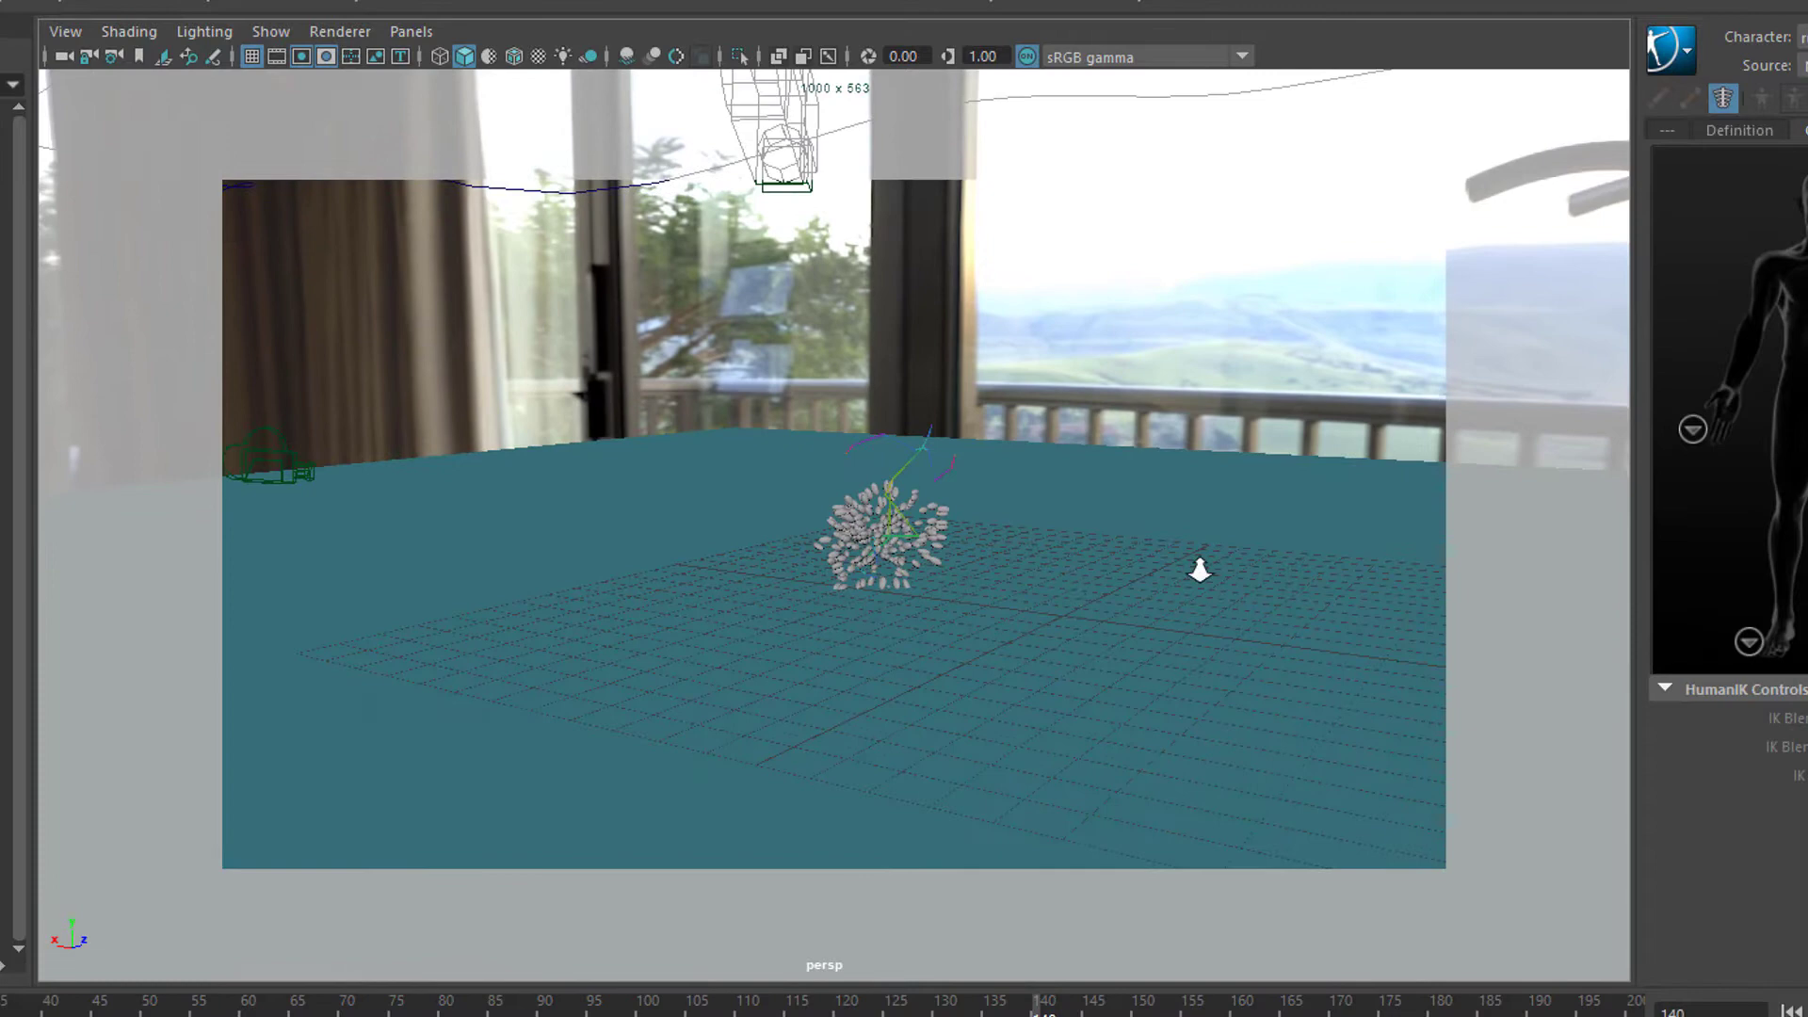
pyautogui.keyDown('alt'); pyautogui.moveTo(1199, 569); pyautogui.dragTo(904, 492, button='right'); pyautogui.keyUp('alt')
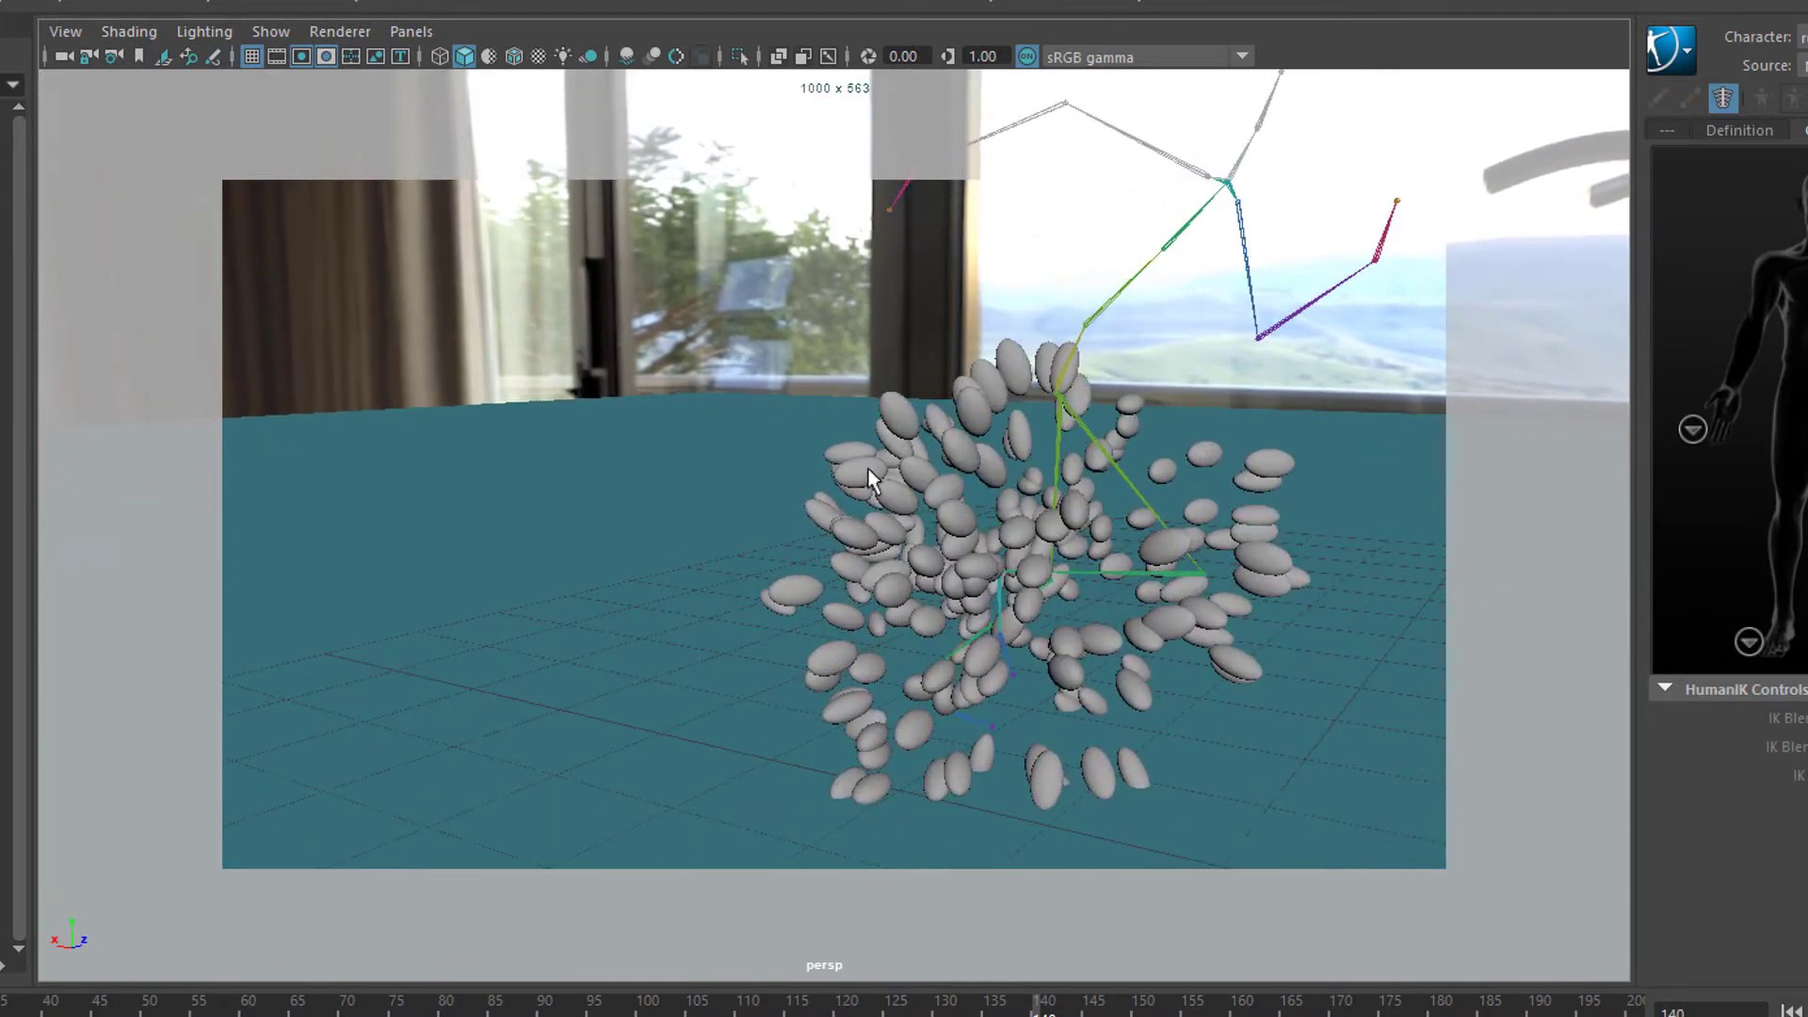
pyautogui.keyDown('alt'); pyautogui.moveTo(929, 565); pyautogui.dragTo(927, 547); pyautogui.keyUp('alt')
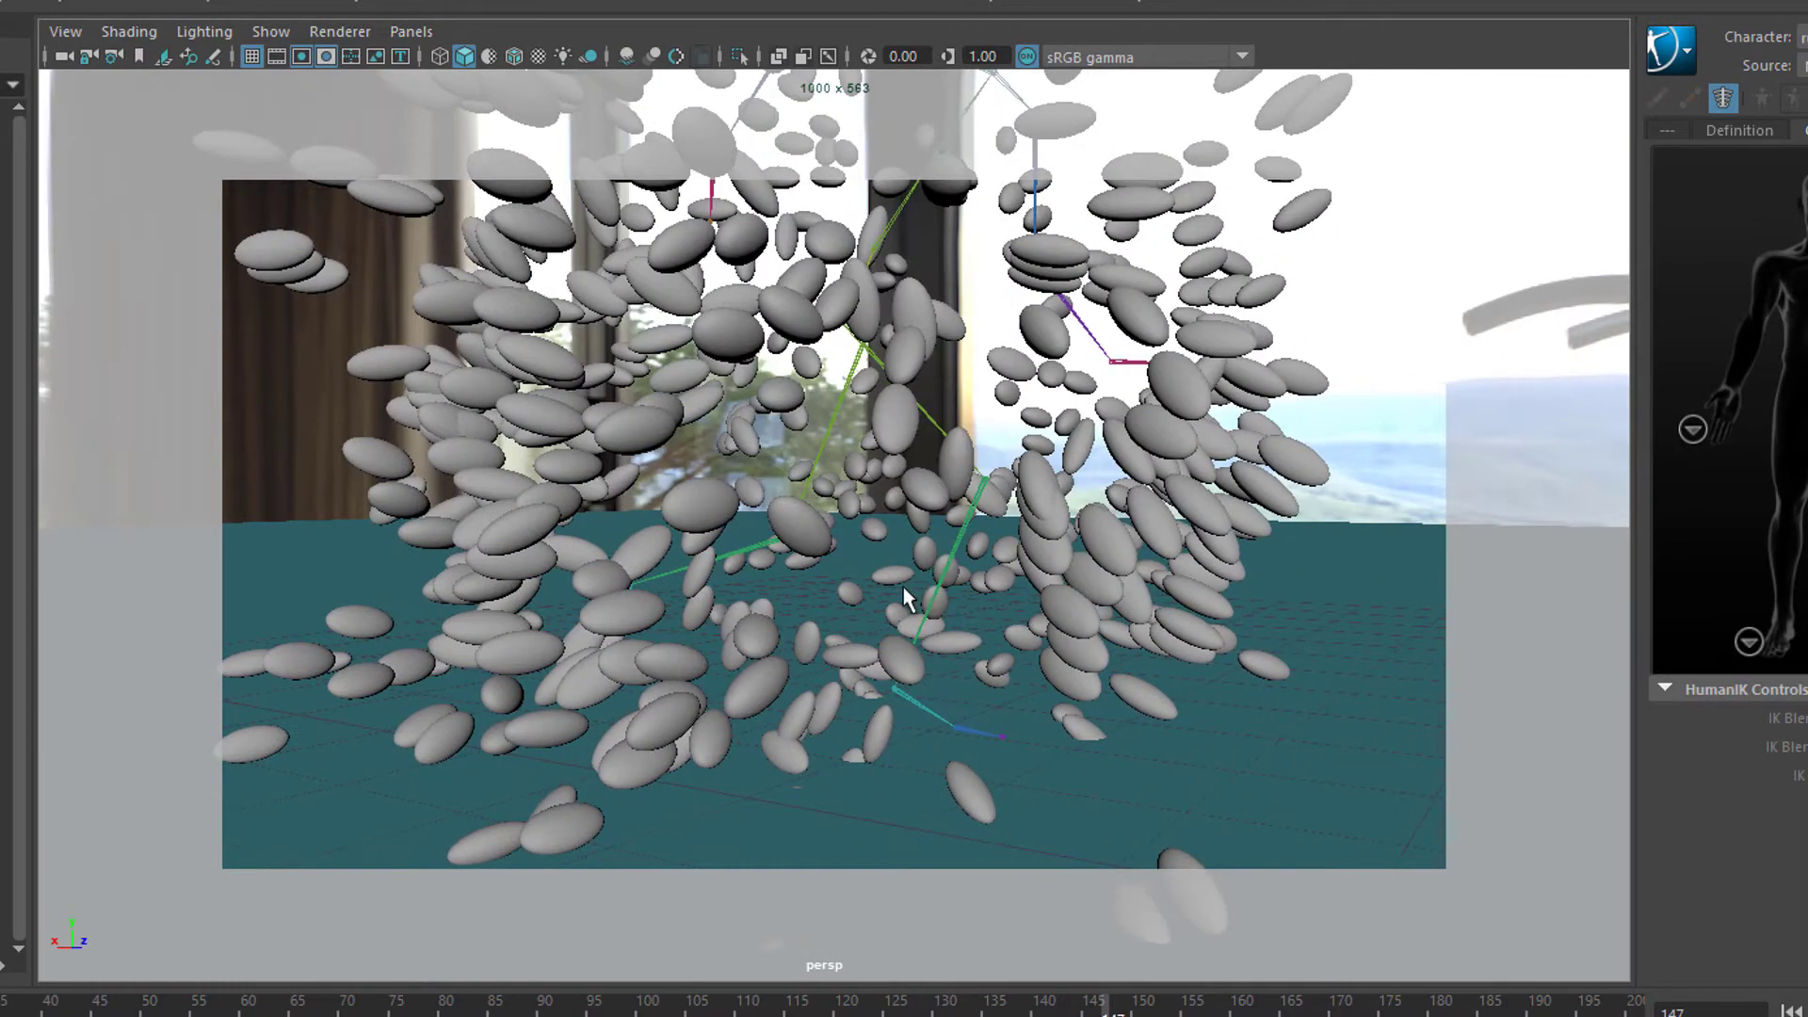
pyautogui.keyDown('alt'); pyautogui.moveTo(919, 610); pyautogui.dragTo(942, 595); pyautogui.keyUp('alt')
pyautogui.click(828, 5)
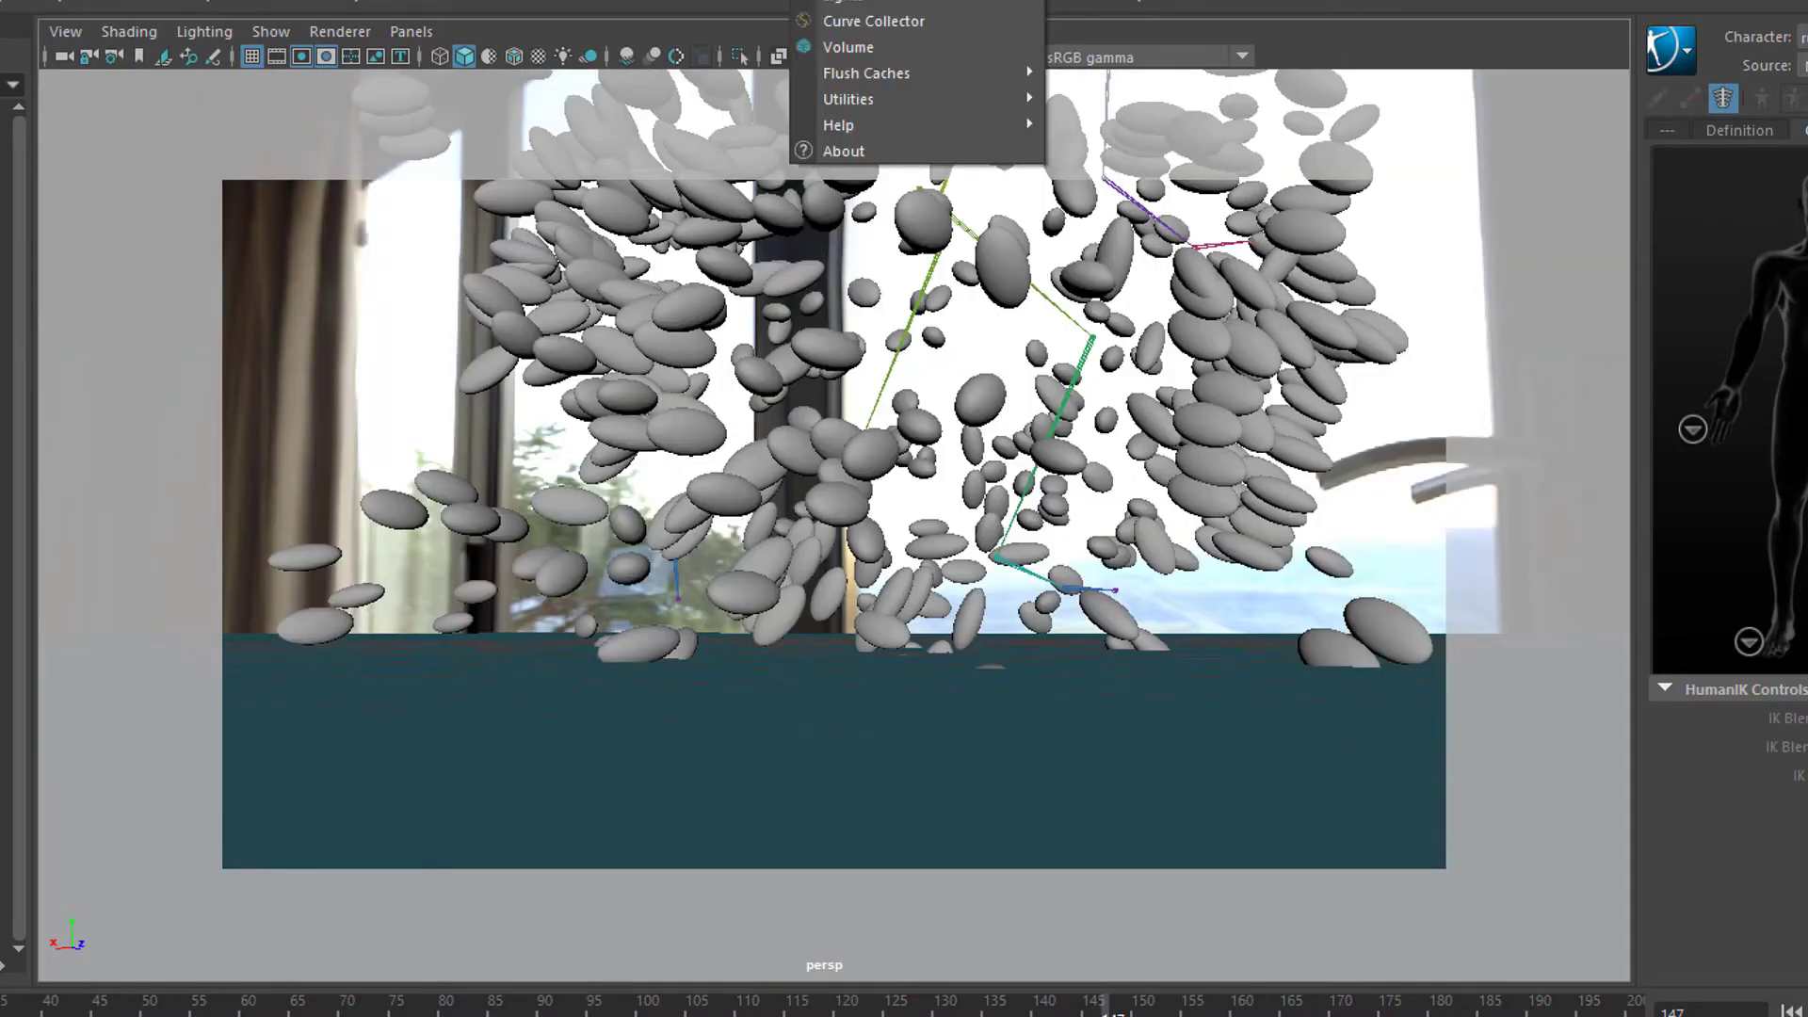
pyautogui.click(868, 69)
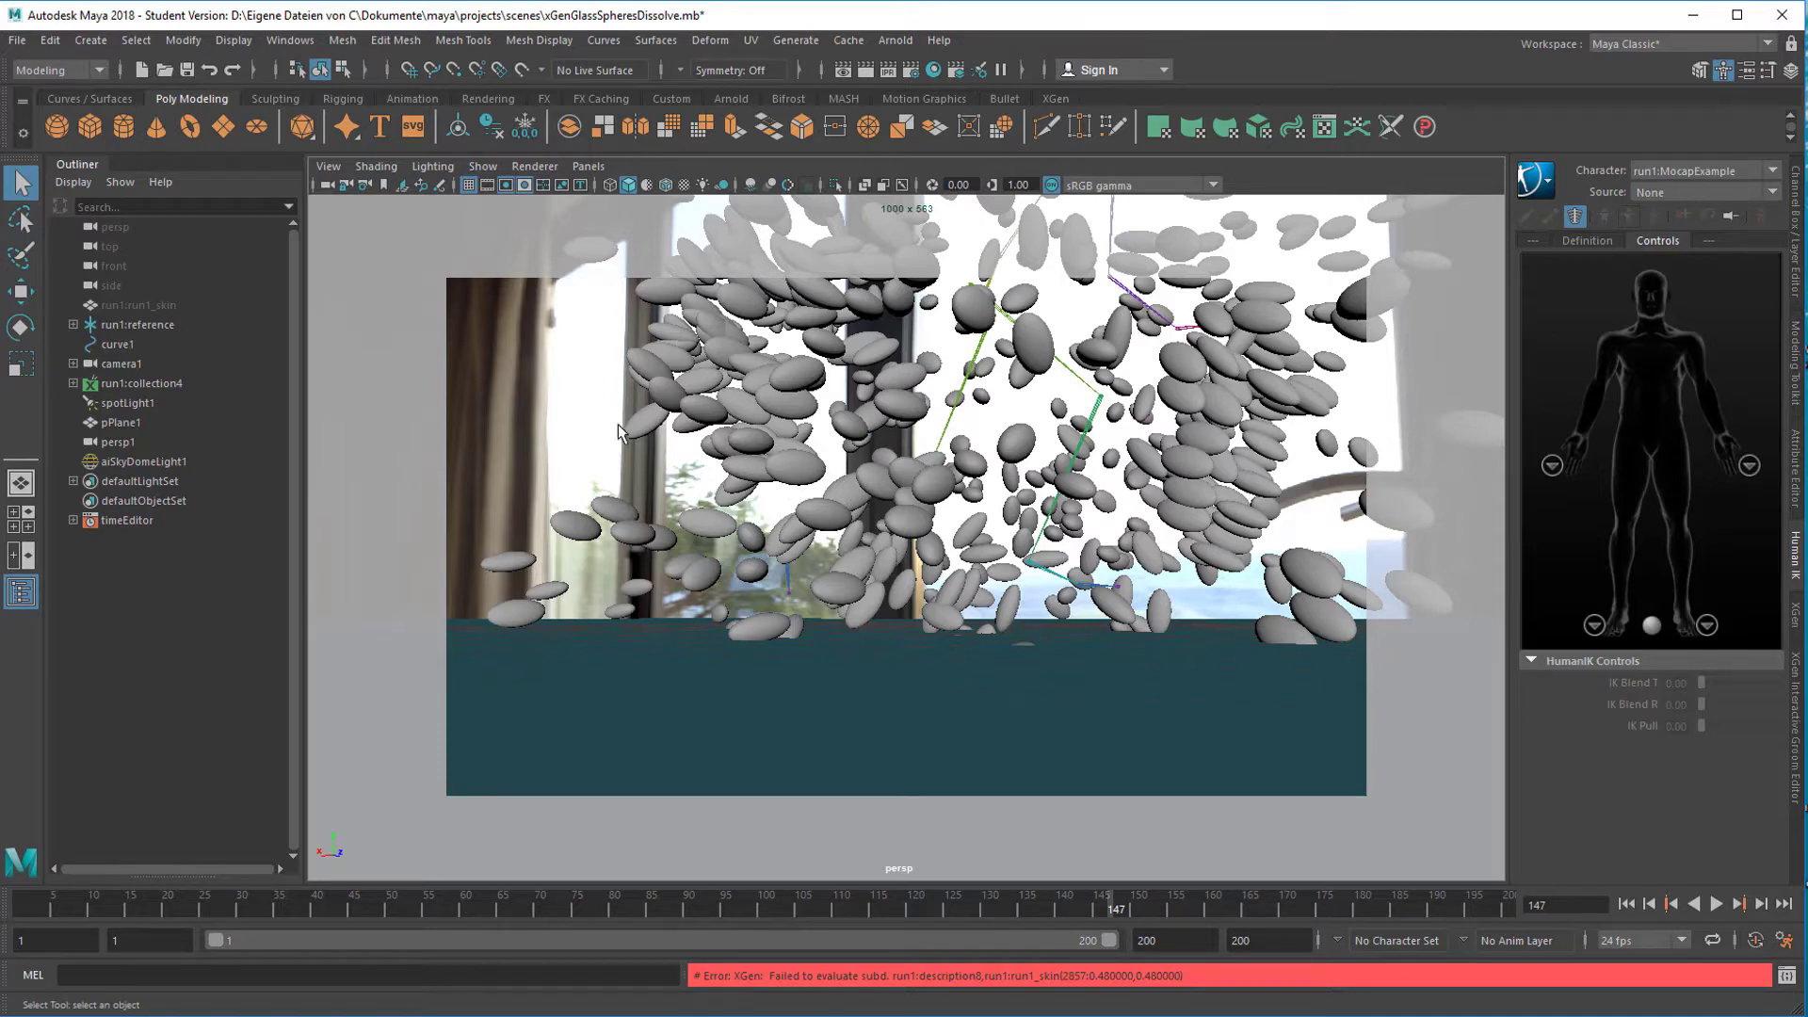
# - Bring up the Windows > Relationship Editors > Light Linking choices, Light-Centric and Object-Centric
pyautogui.click(290, 41)
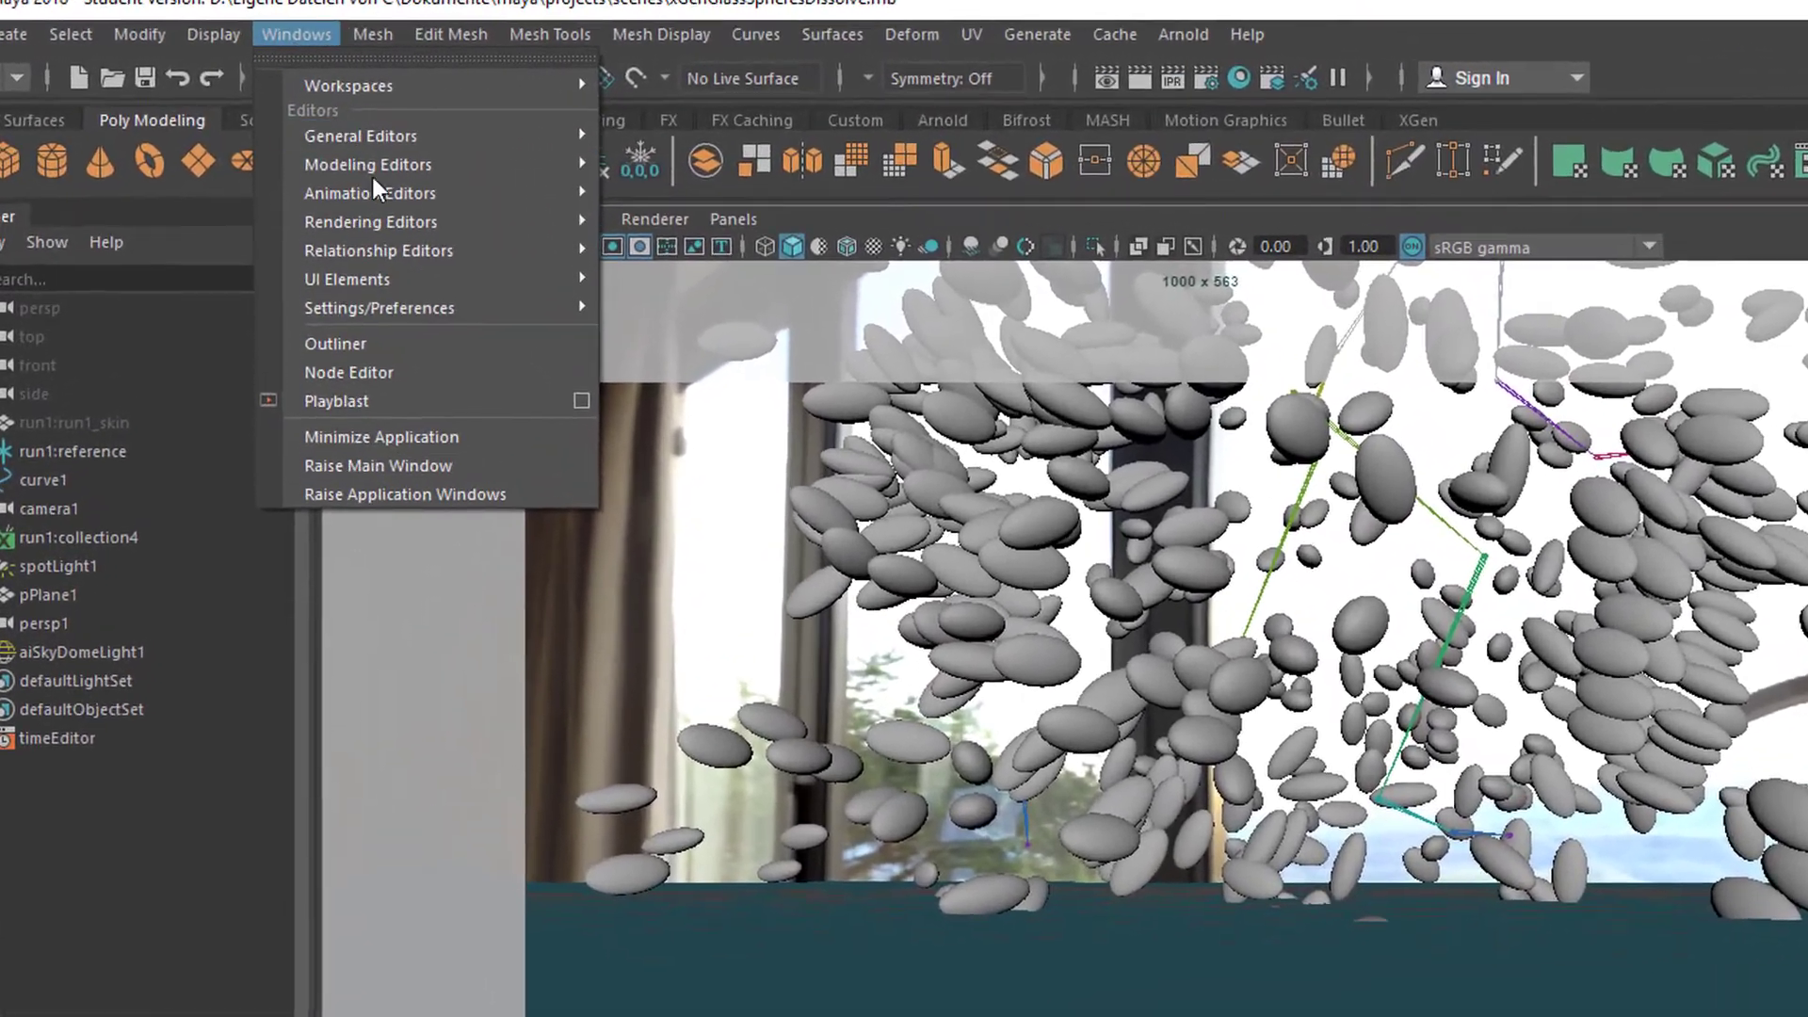
pyautogui.moveTo(396, 230)
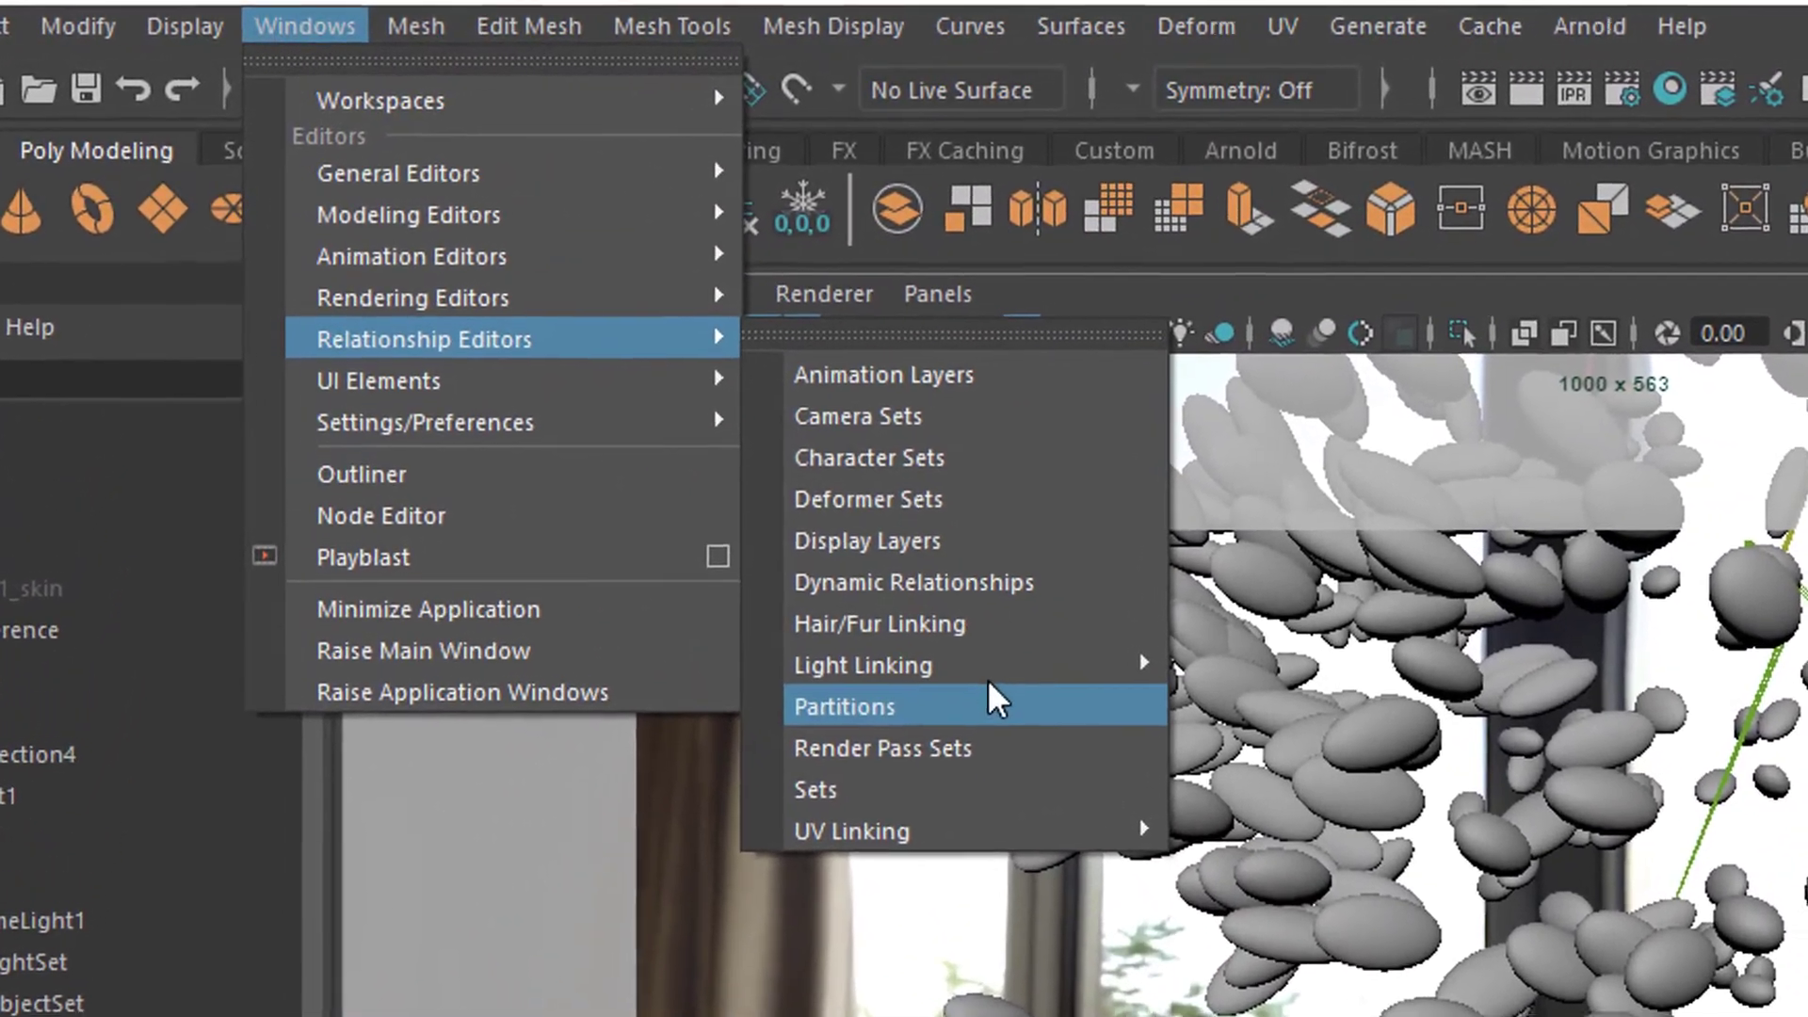
pyautogui.moveTo(932, 616)
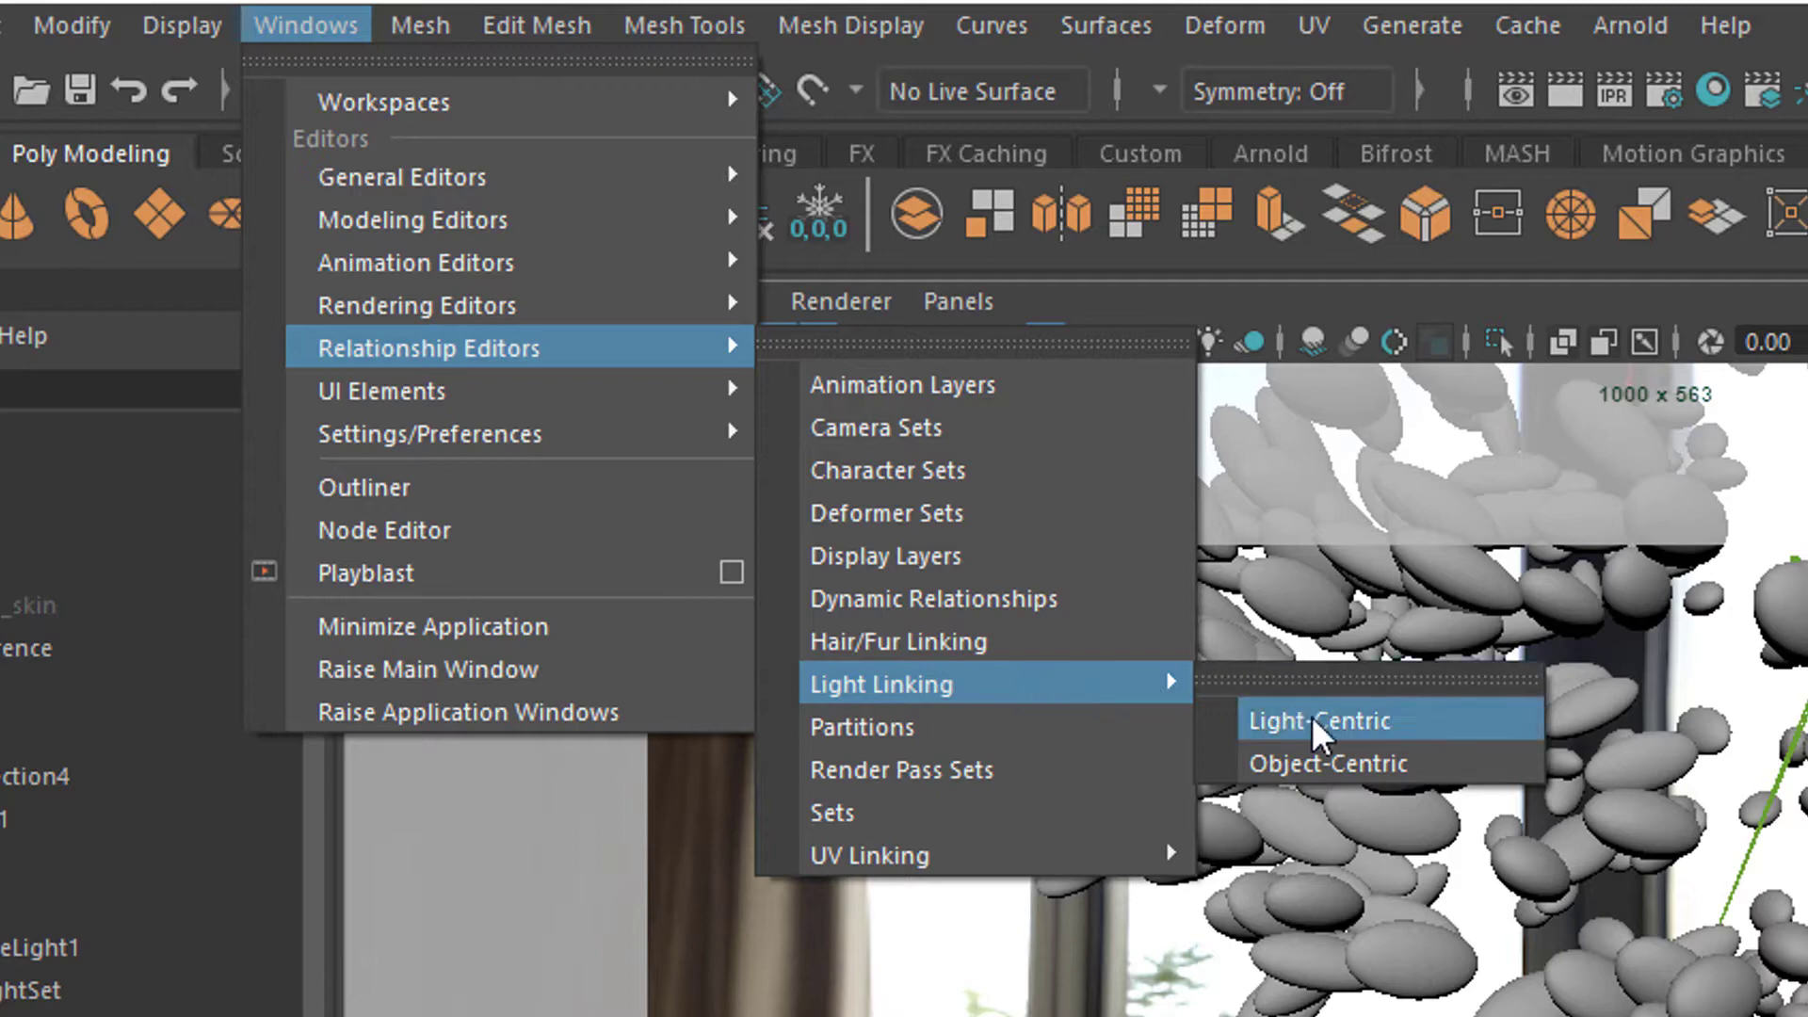
# - Open the Light-Centric light linking editor and widen it so long object names are readable
pyautogui.click(1446, 722)
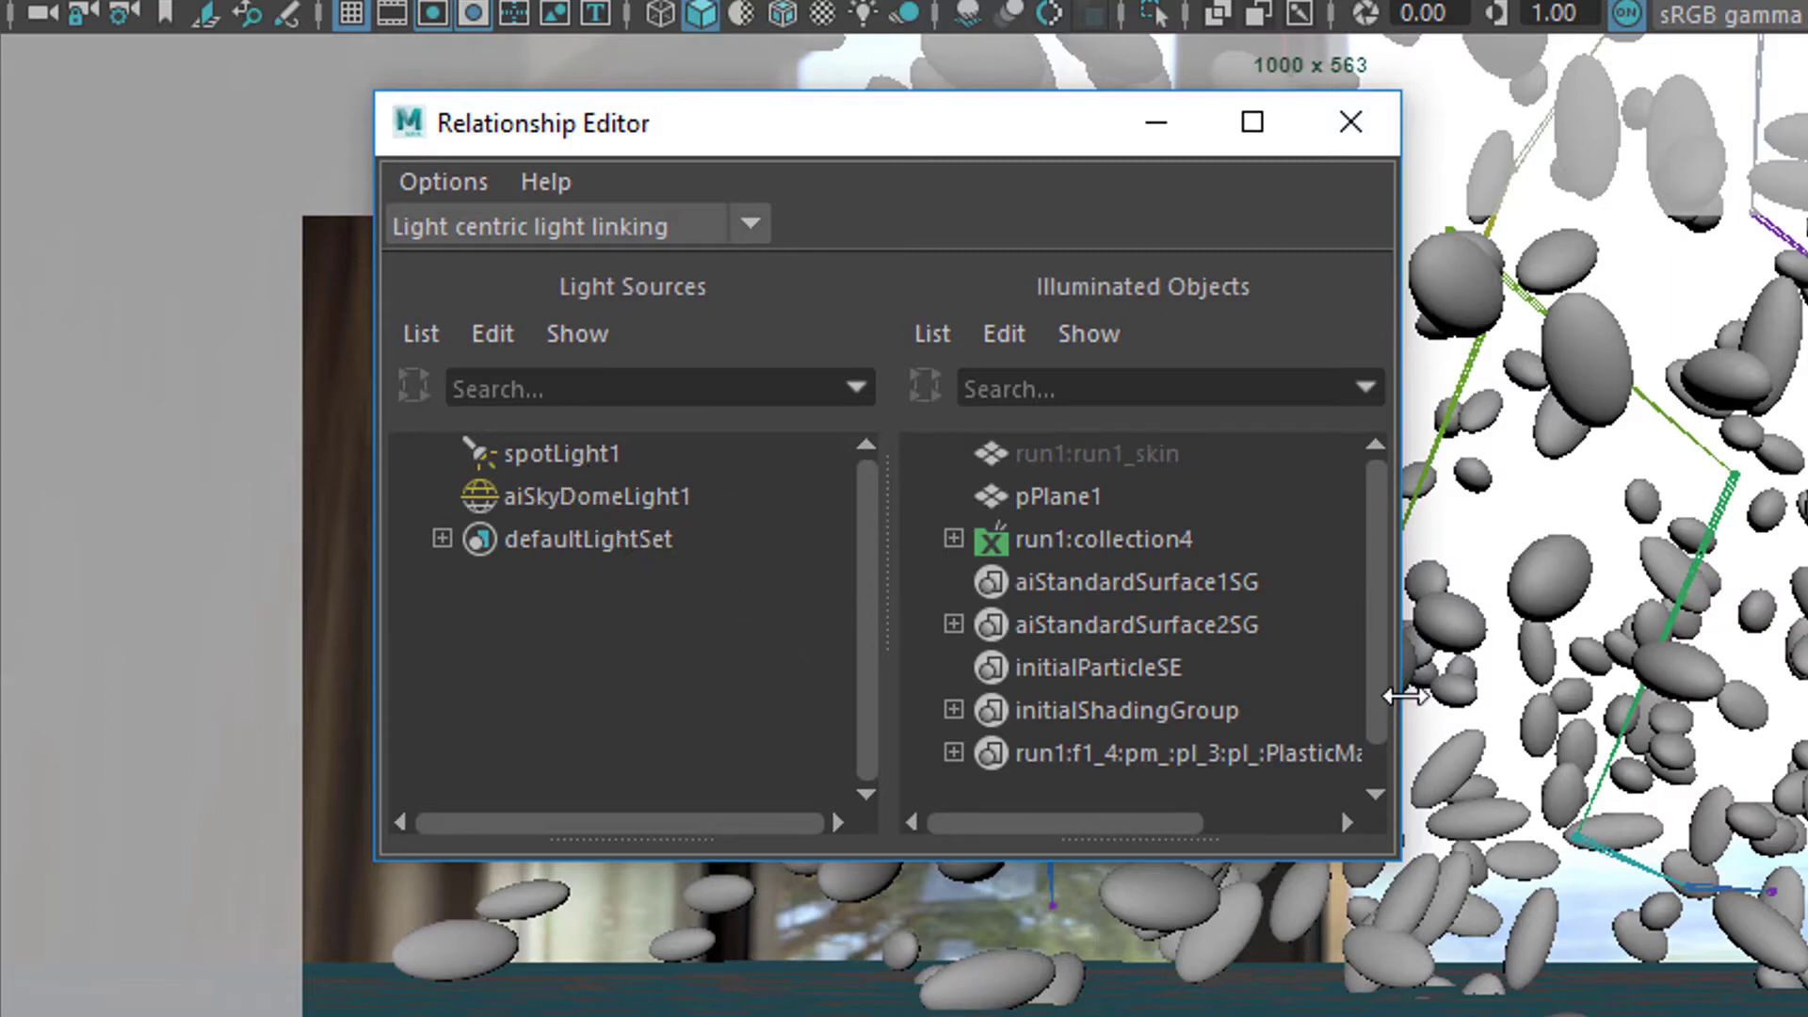
pyautogui.moveTo(1400, 687); pyautogui.dragTo(1603, 730)
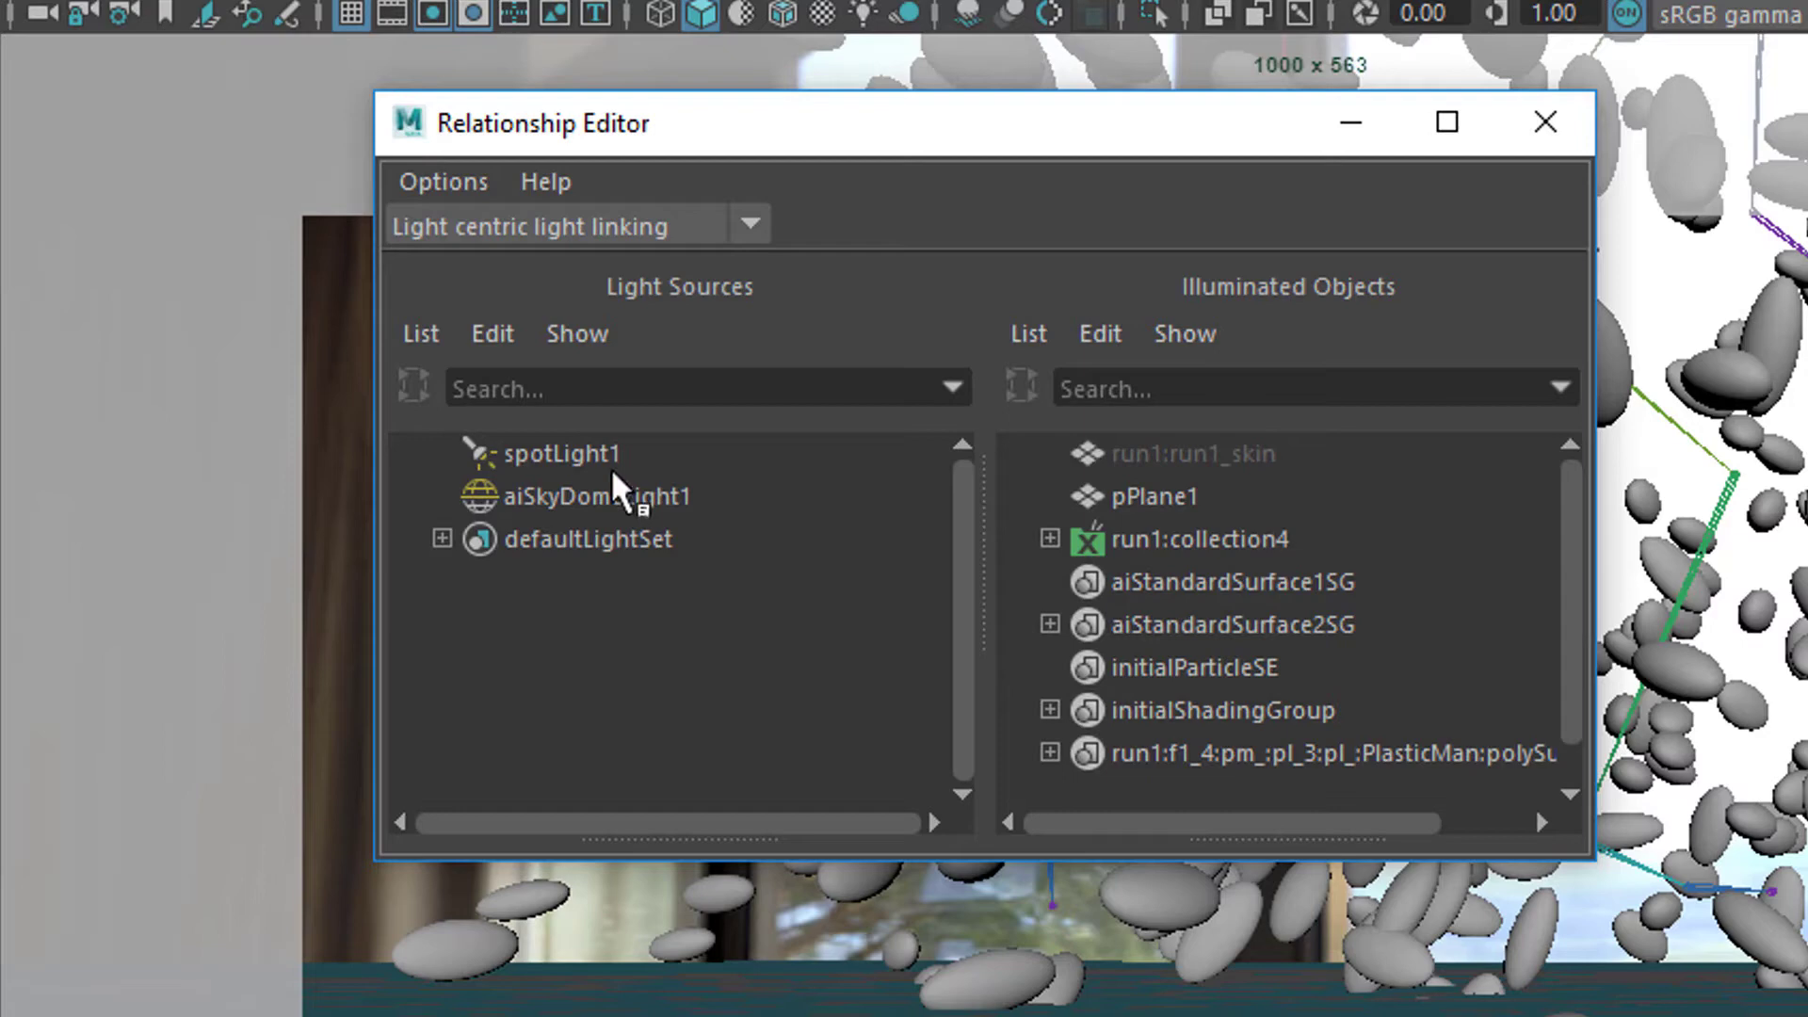
# - Check spotLight1's linked objects, change the run1:run1_skin link, then check aiSkyDomeLight1's links
pyautogui.click(585, 453)
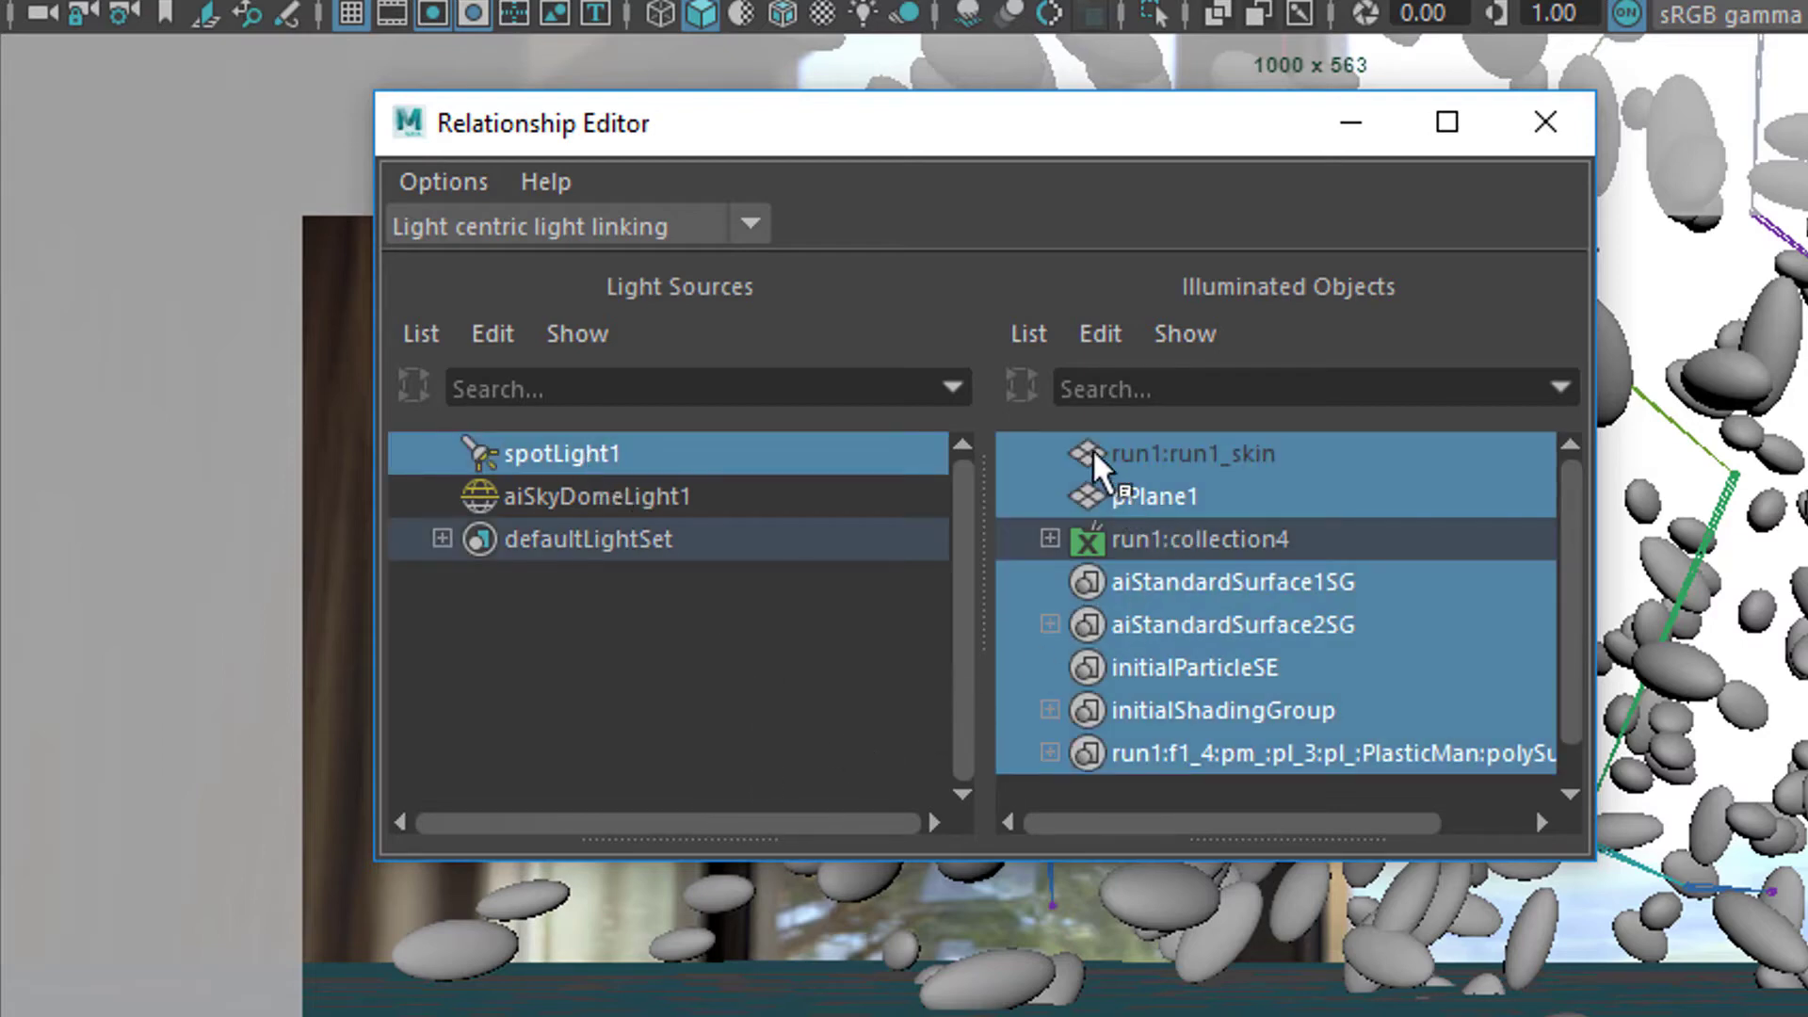
pyautogui.moveTo(1092, 449); pyautogui.dragTo(1341, 494, button='middle')
pyautogui.click(674, 499)
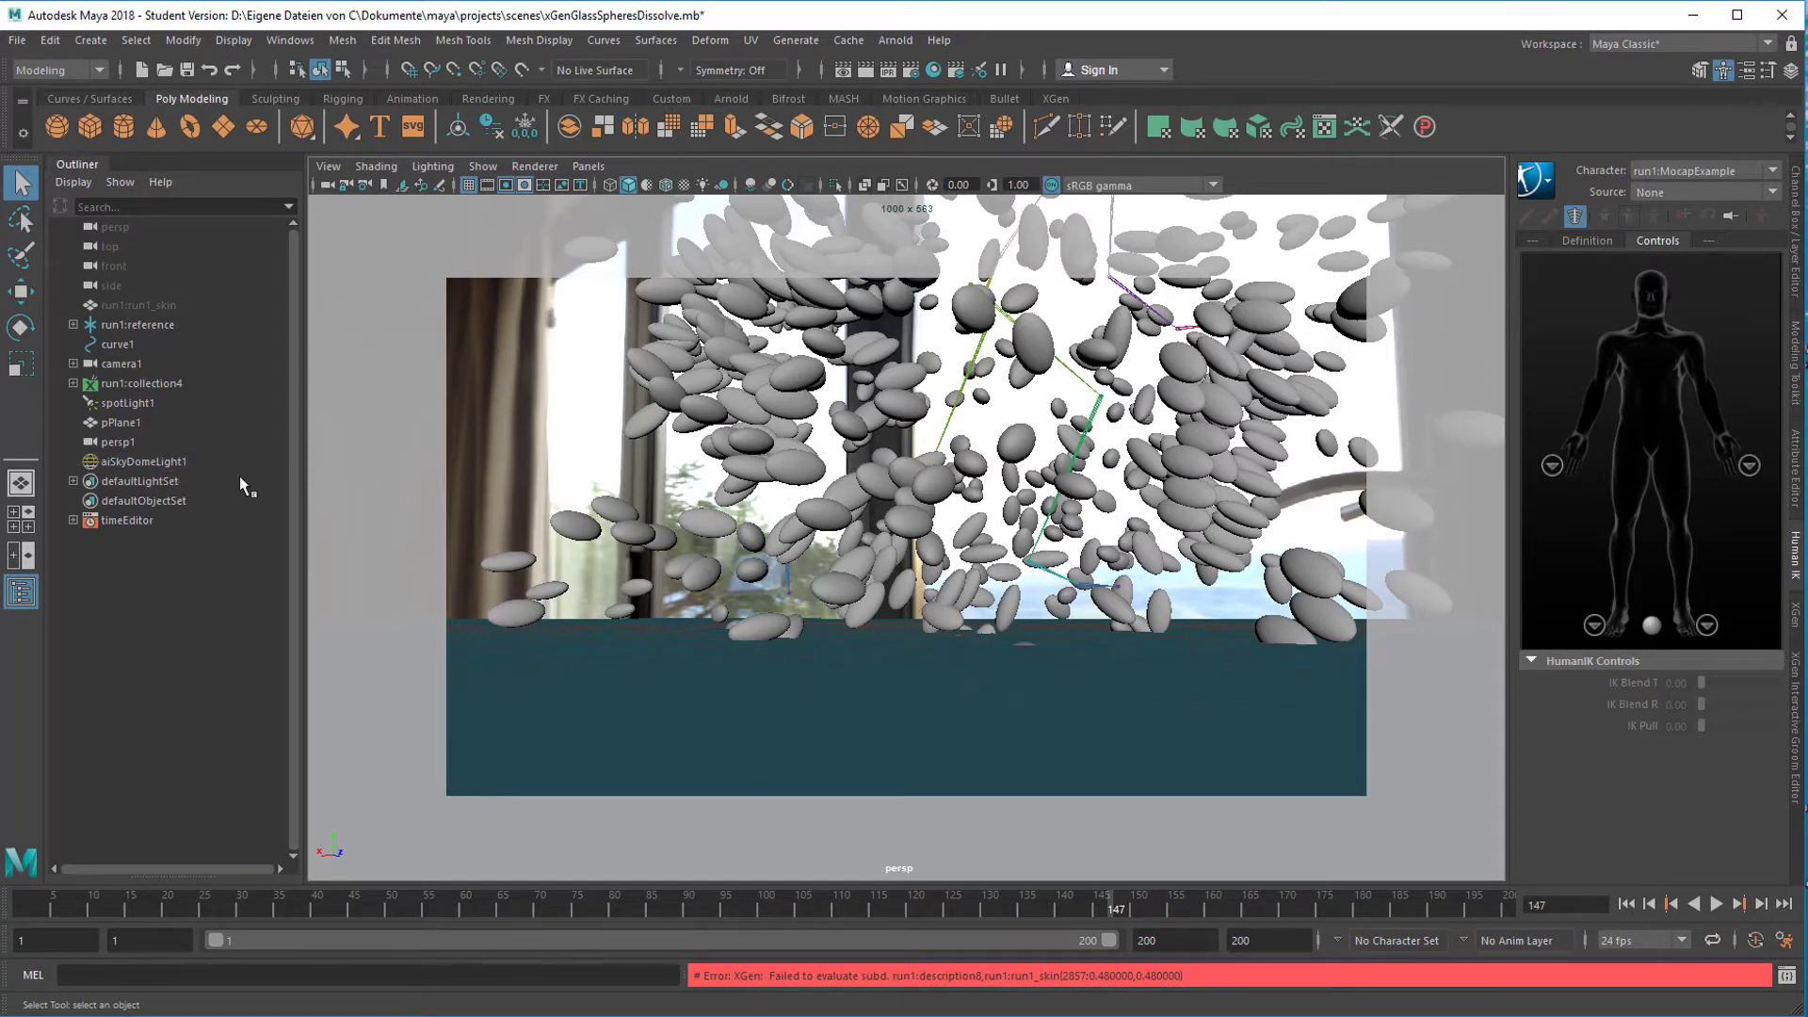
# - Show aiSkyDomeLight1's attributes, select its 0.200 intensity, and scroll down to the Visibility settings
pyautogui.click(165, 463)
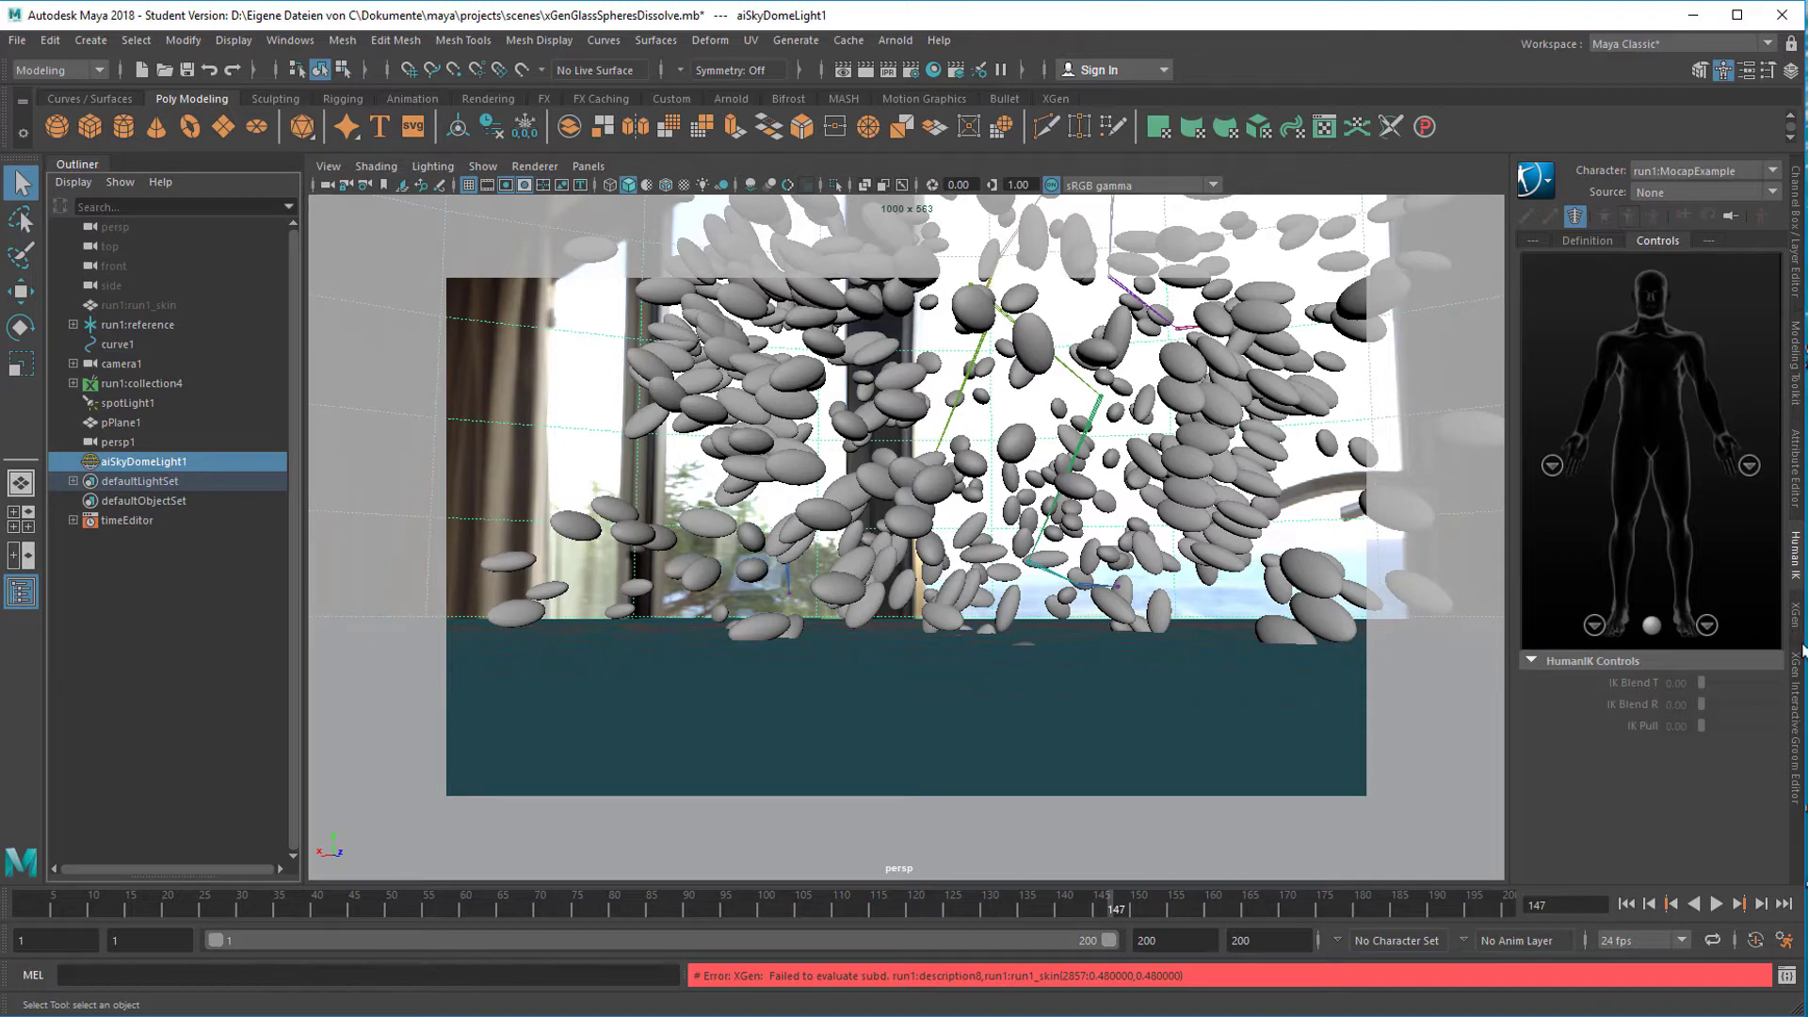
pyautogui.click(1798, 482)
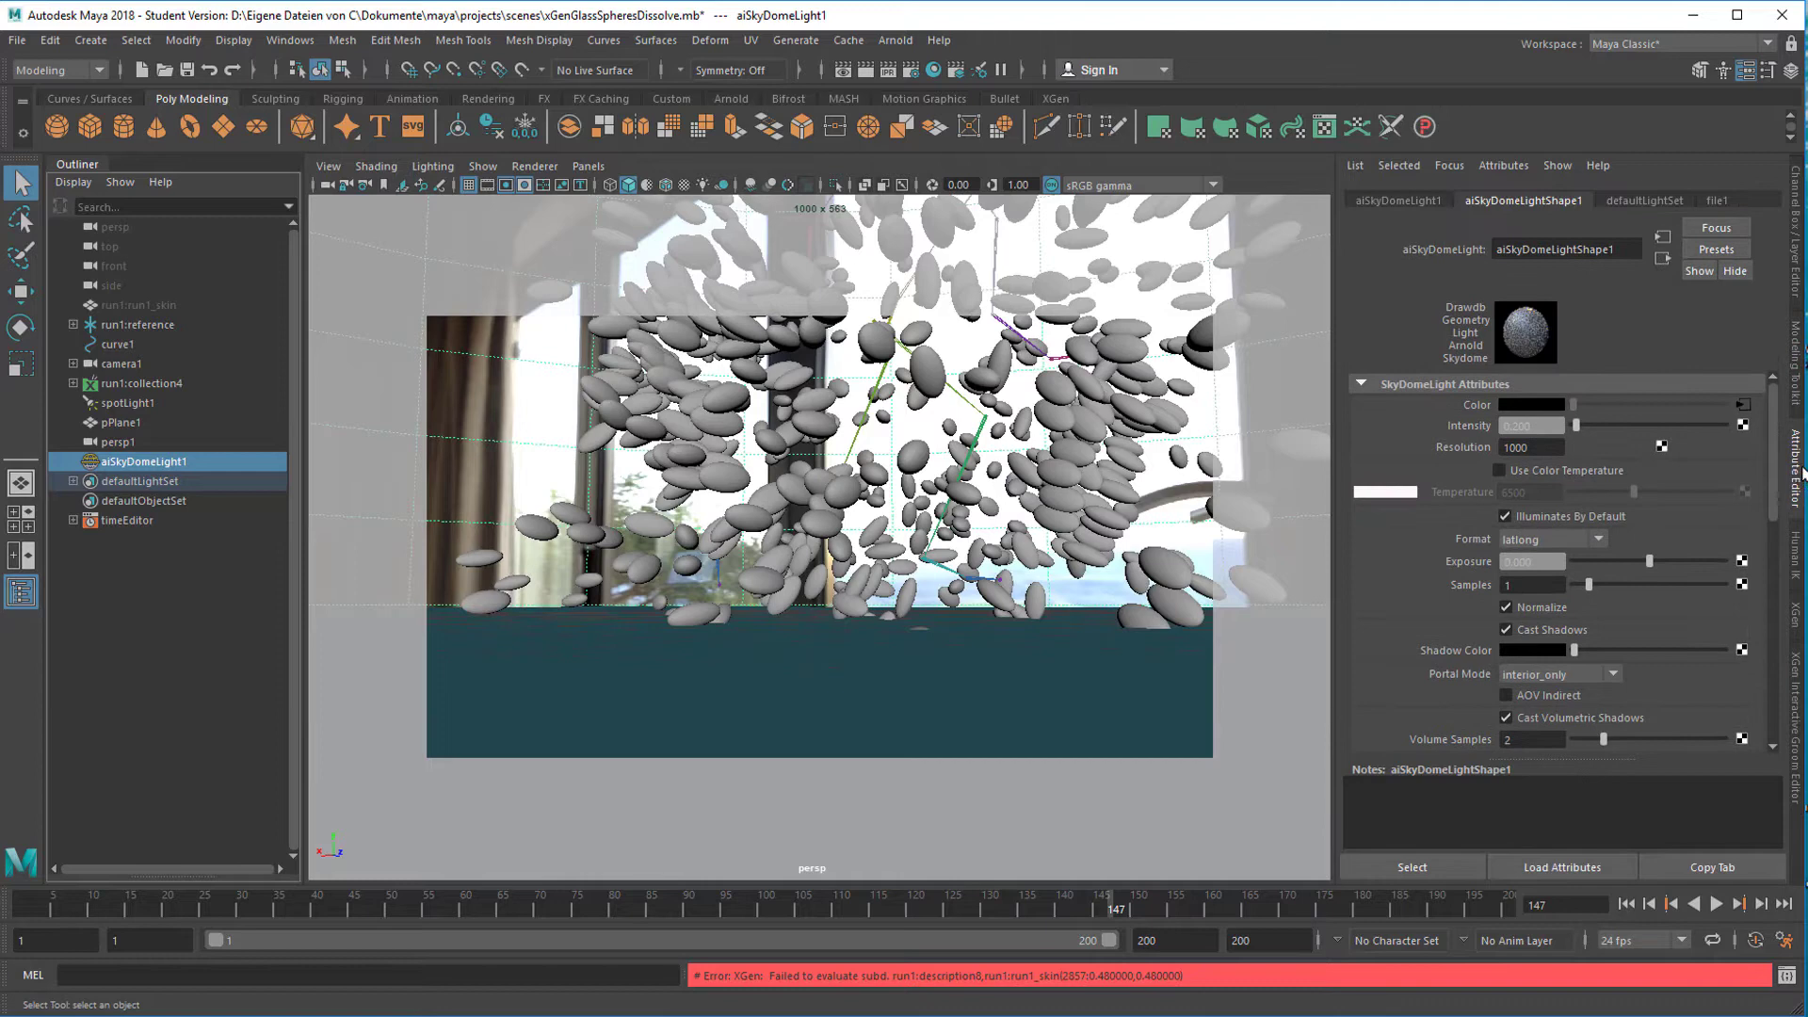
pyautogui.moveTo(1533, 426); pyautogui.dragTo(1486, 433)
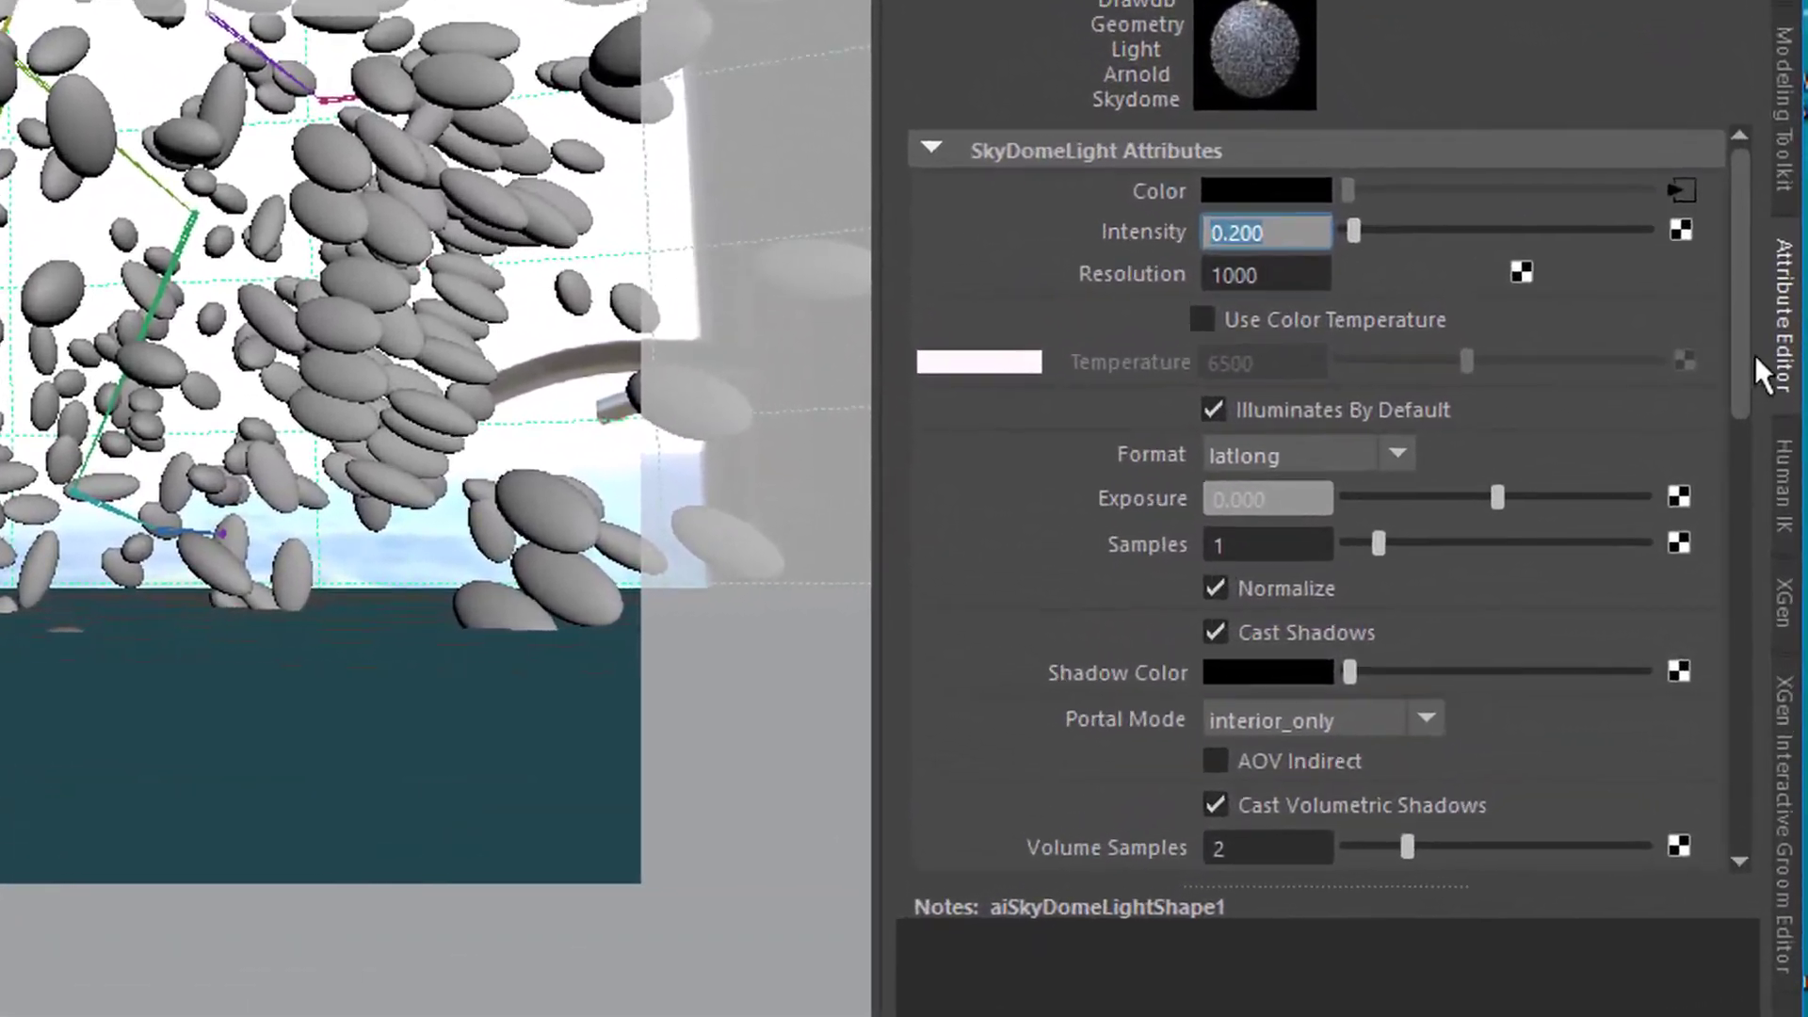
pyautogui.scroll(-5, 1750, 414)
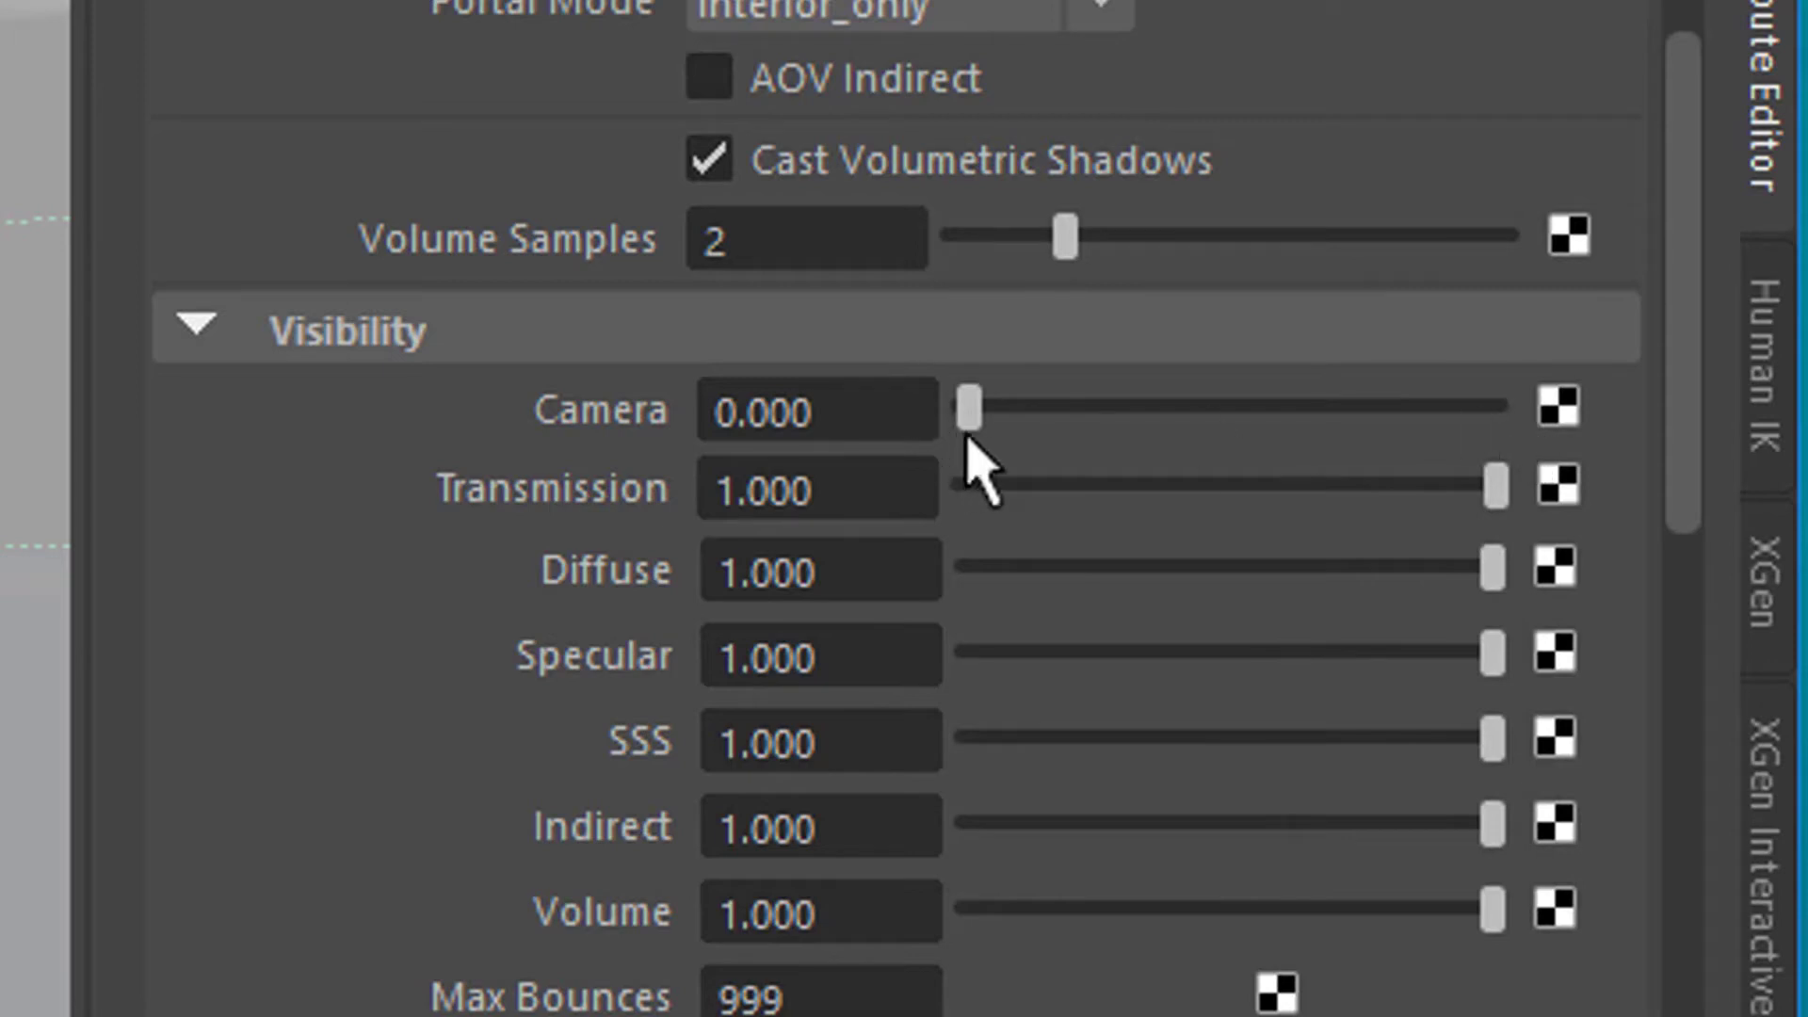
# - Start an Arnold render, then set the sky dome's Camera visibility back to 0 for a black background
pyautogui.moveTo(973, 415); pyautogui.dragTo(1261, 421)
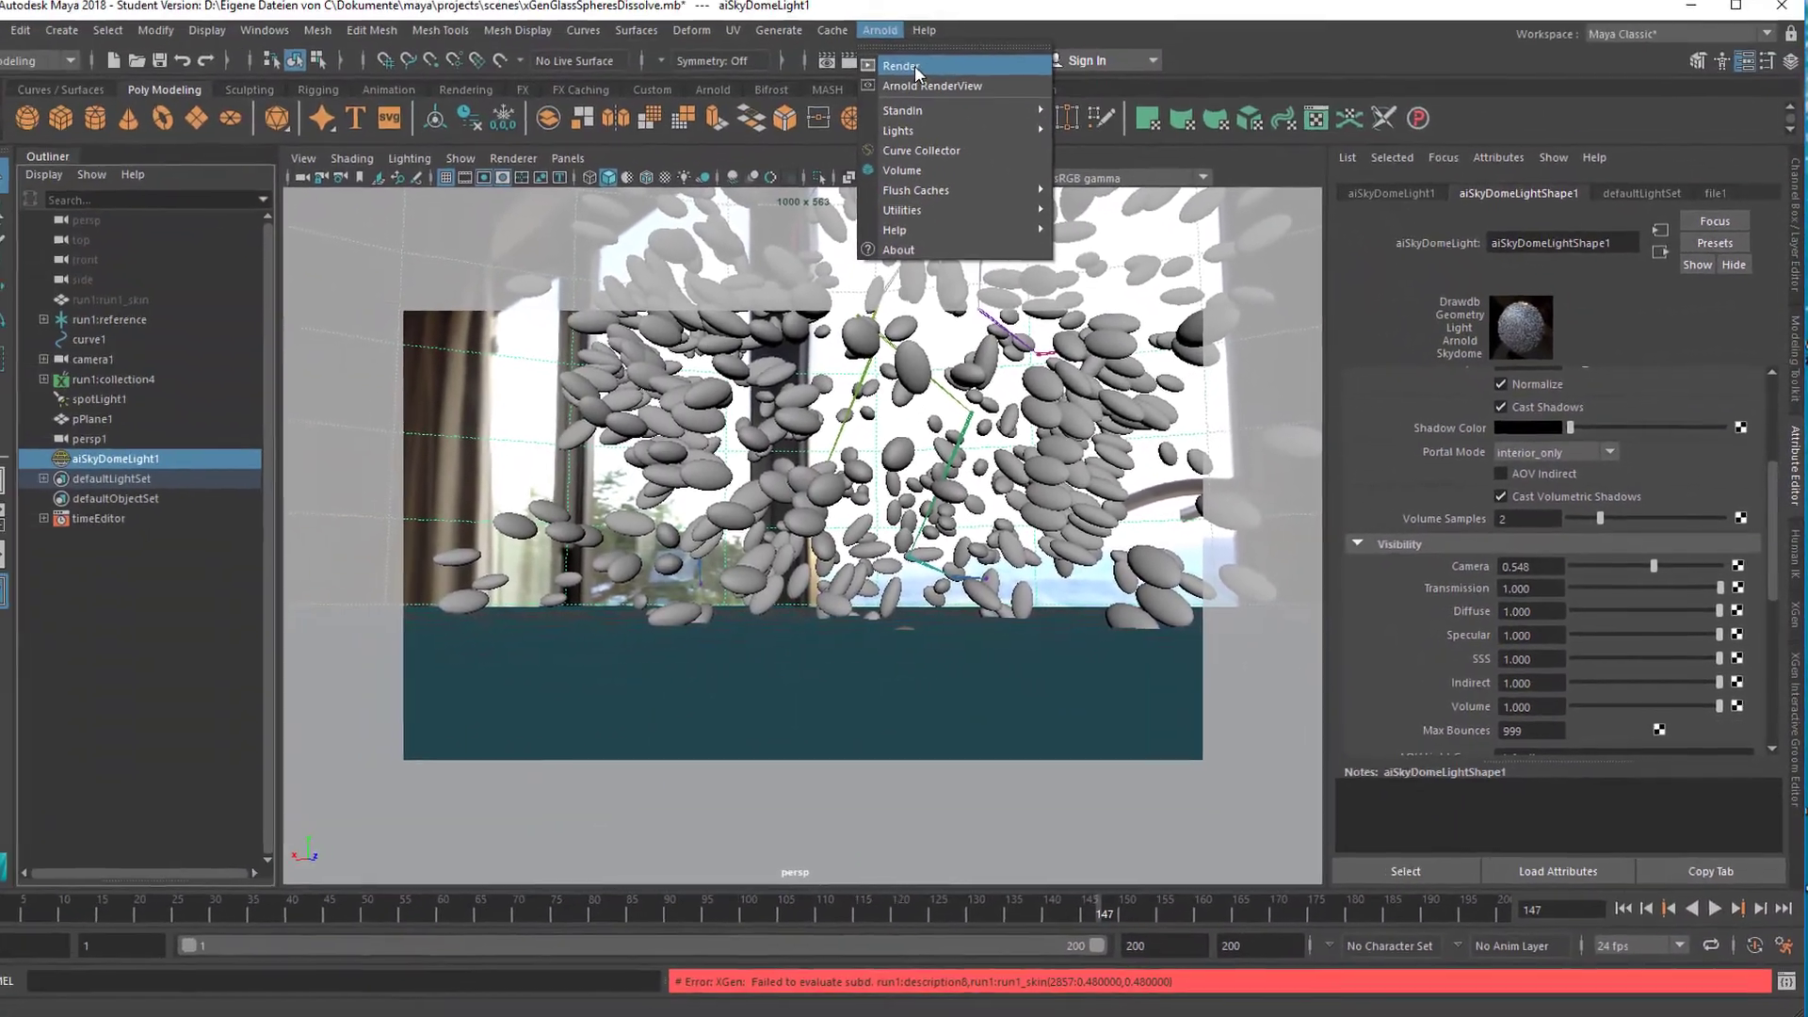
pyautogui.click(929, 75)
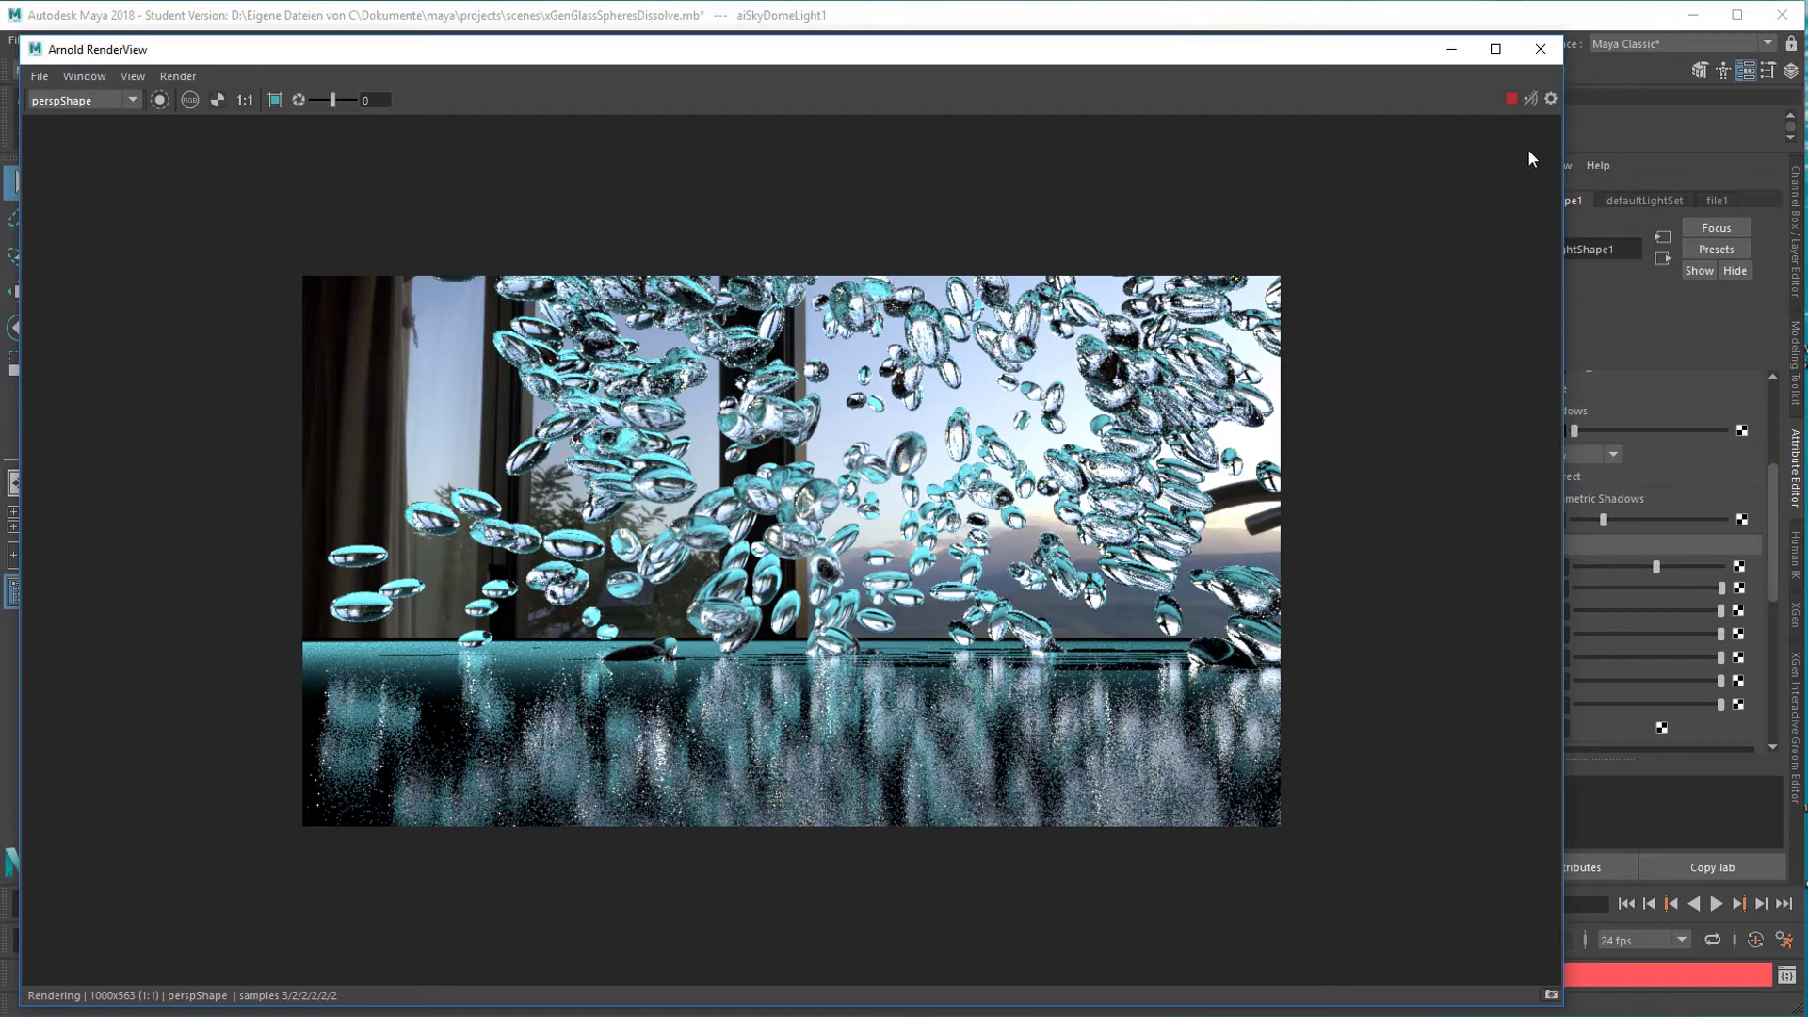
pyautogui.moveTo(1563, 150); pyautogui.dragTo(1290, 171)
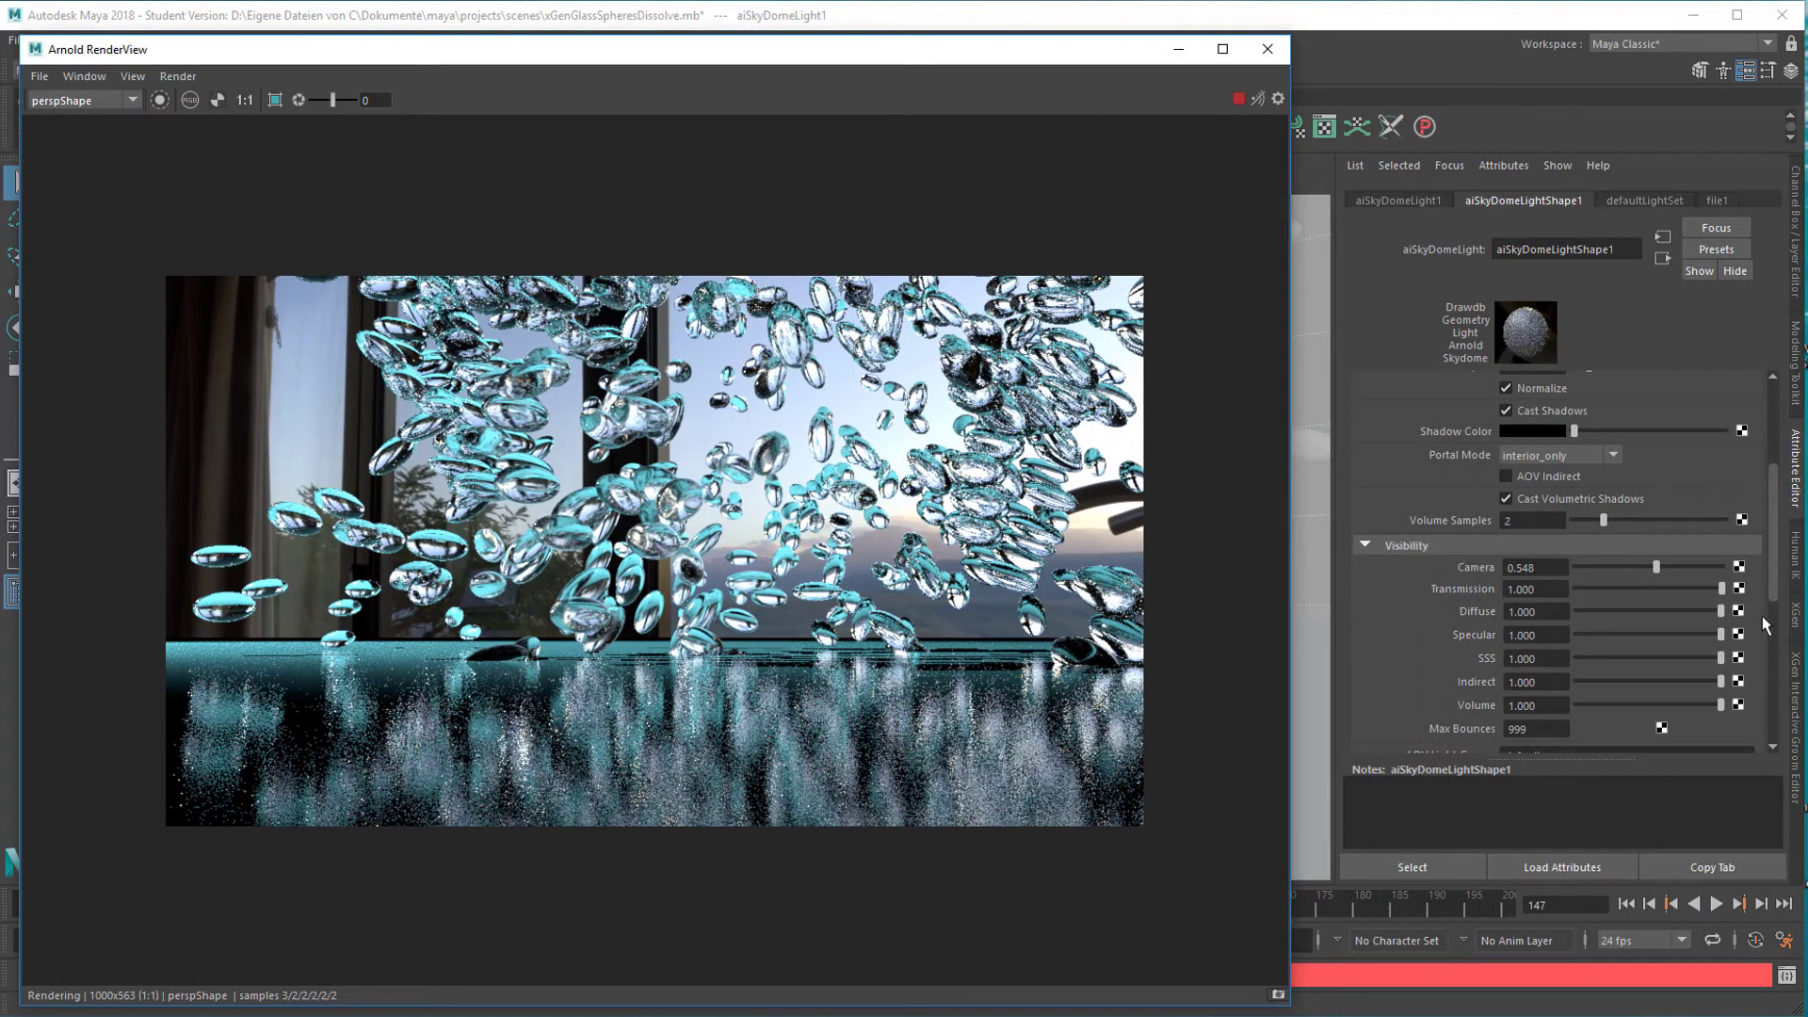
pyautogui.click(1656, 568)
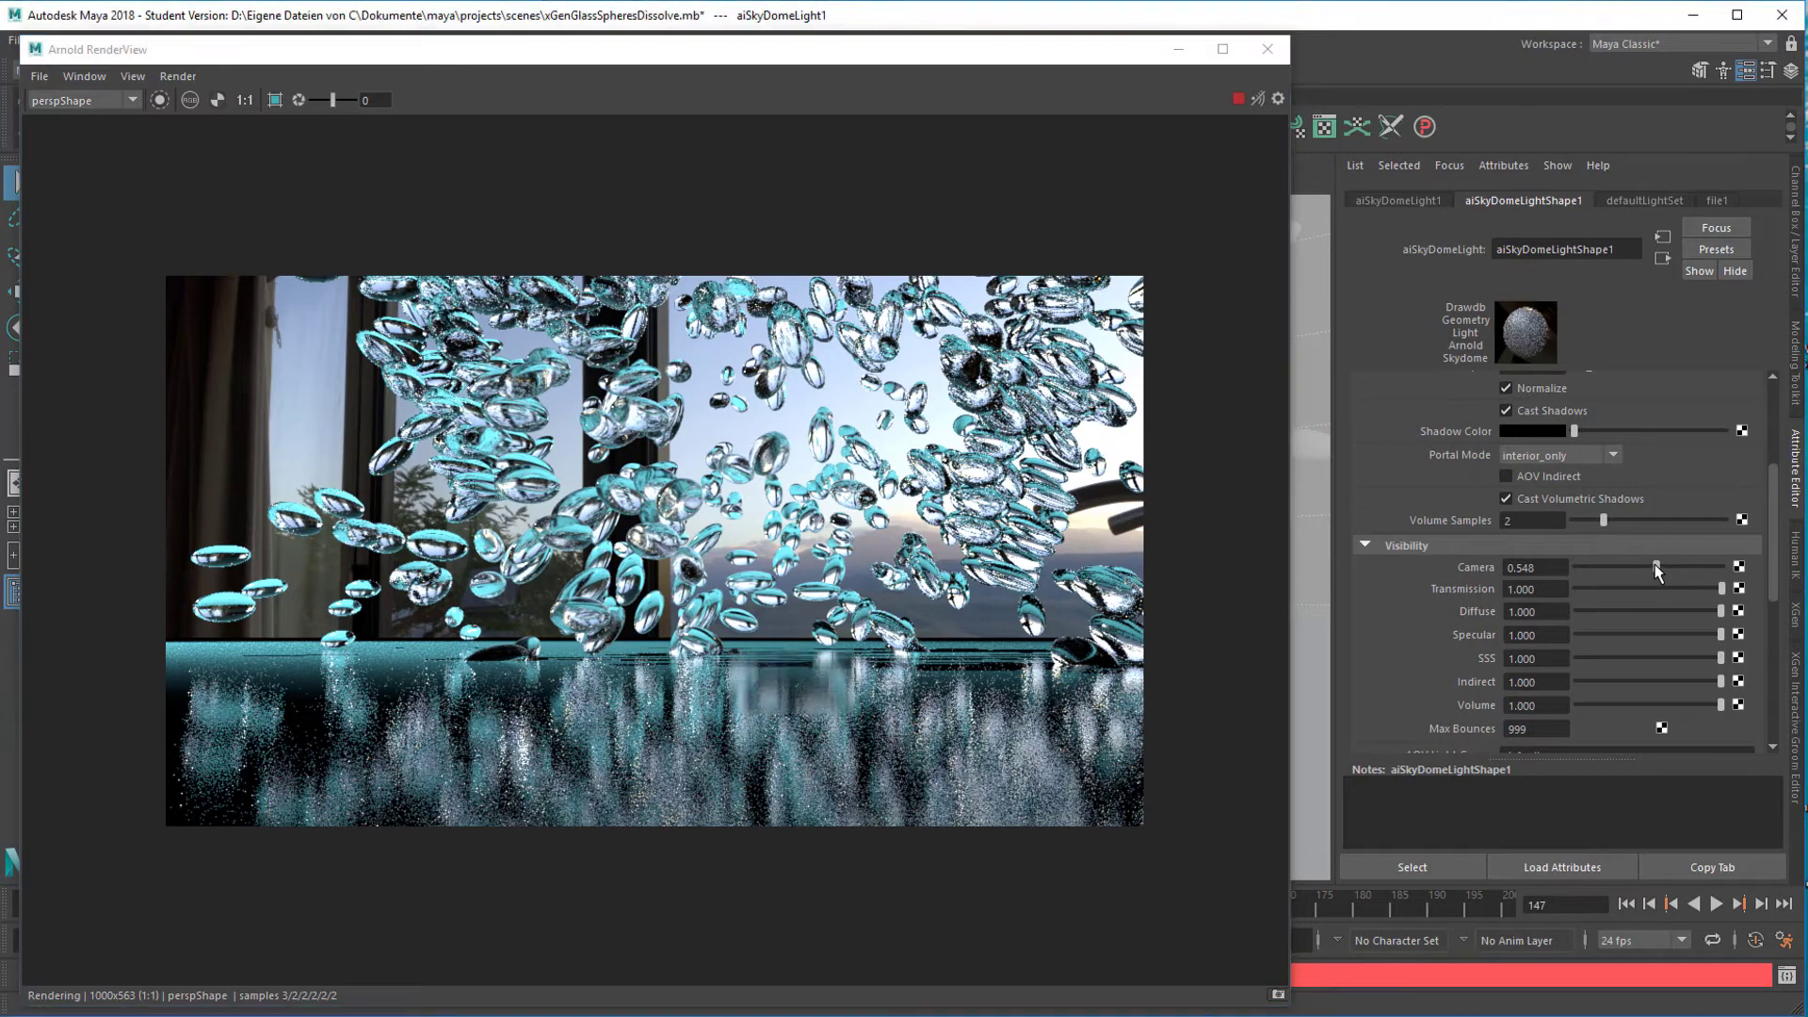
pyautogui.moveTo(1657, 570); pyautogui.dragTo(1562, 584)
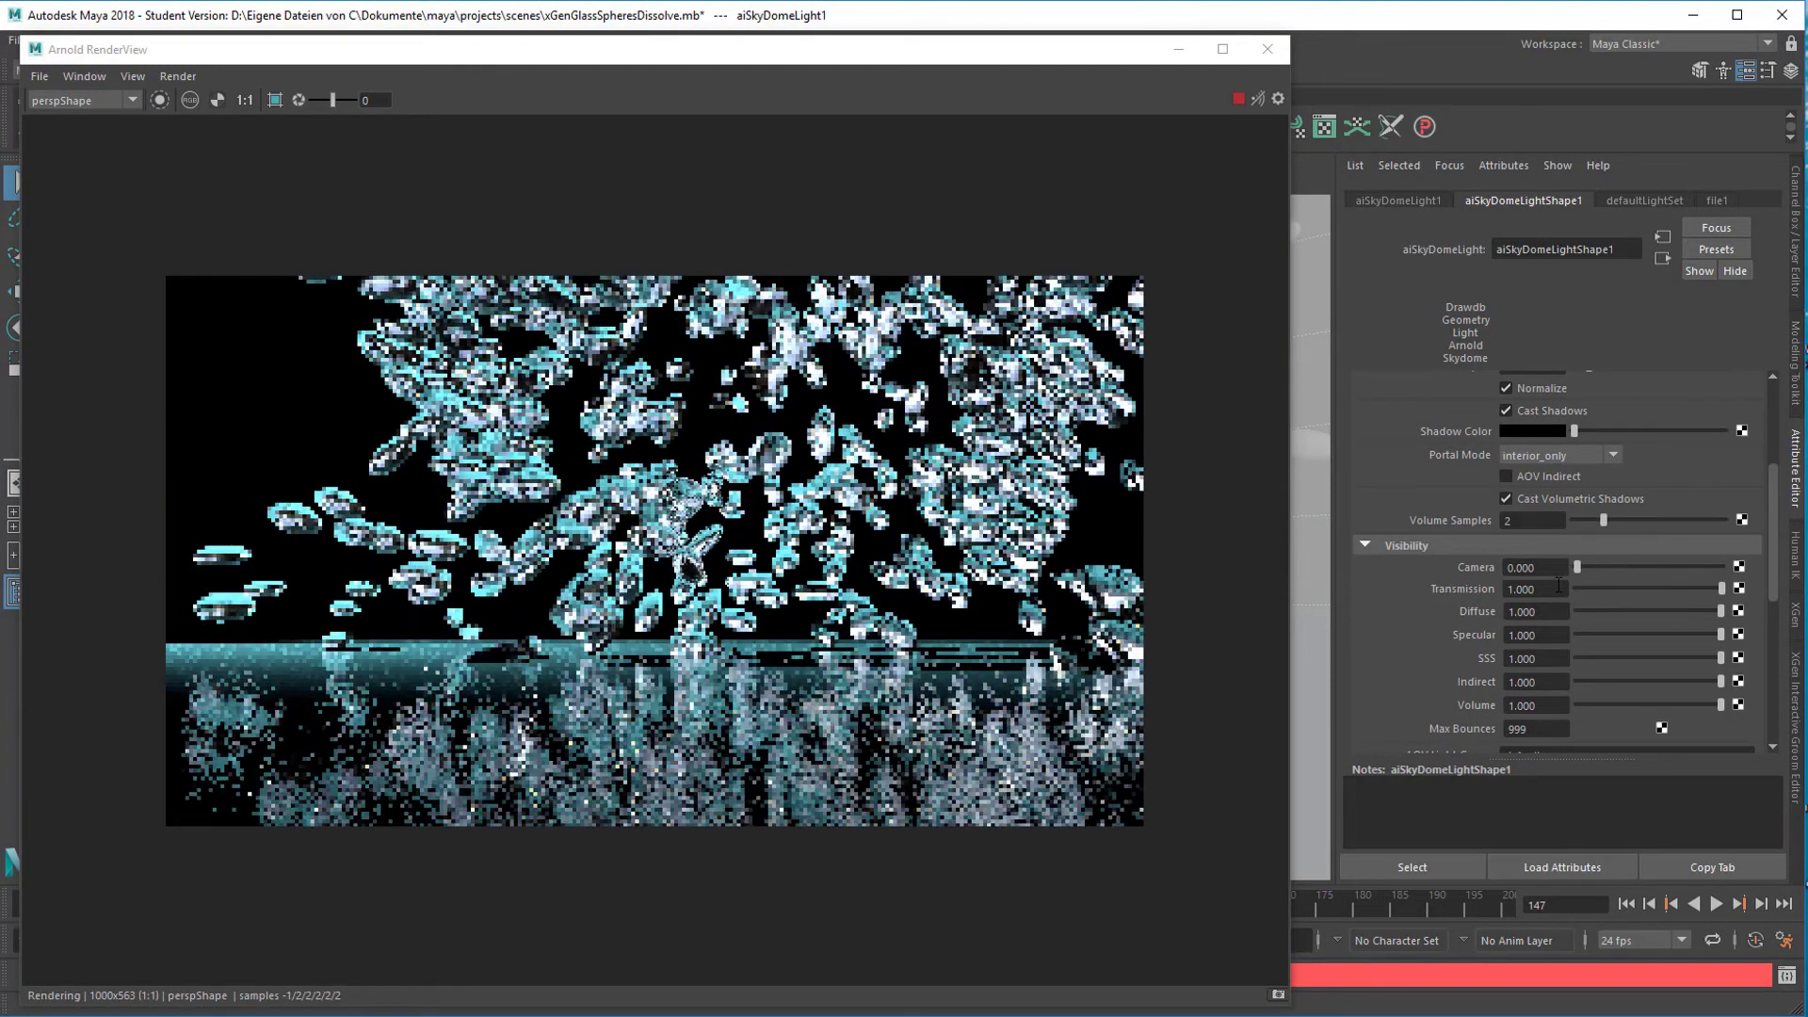
pyautogui.moveTo(1004, 50); pyautogui.dragTo(1174, 75)
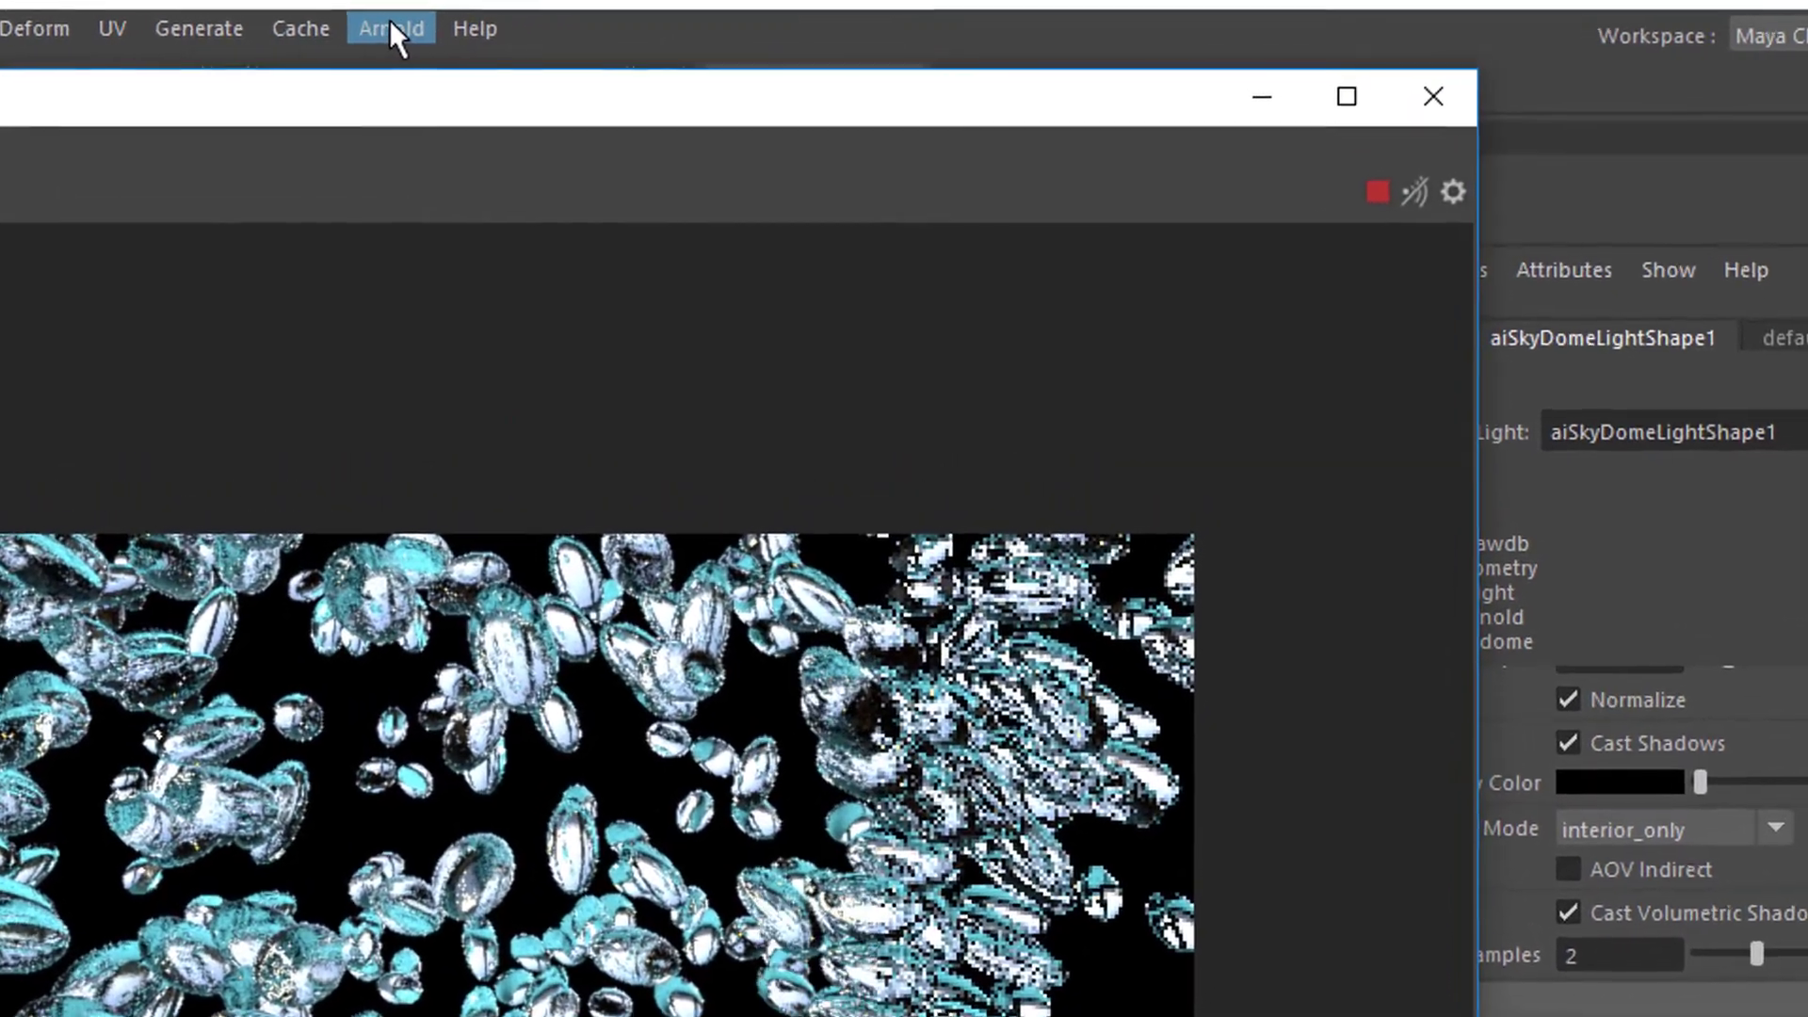
# - Open Arnold > Utilities > Light Manager, listing spotLightShape1 and aiSkyDomeLightShape1
pyautogui.click(391, 28)
pyautogui.moveTo(520, 369)
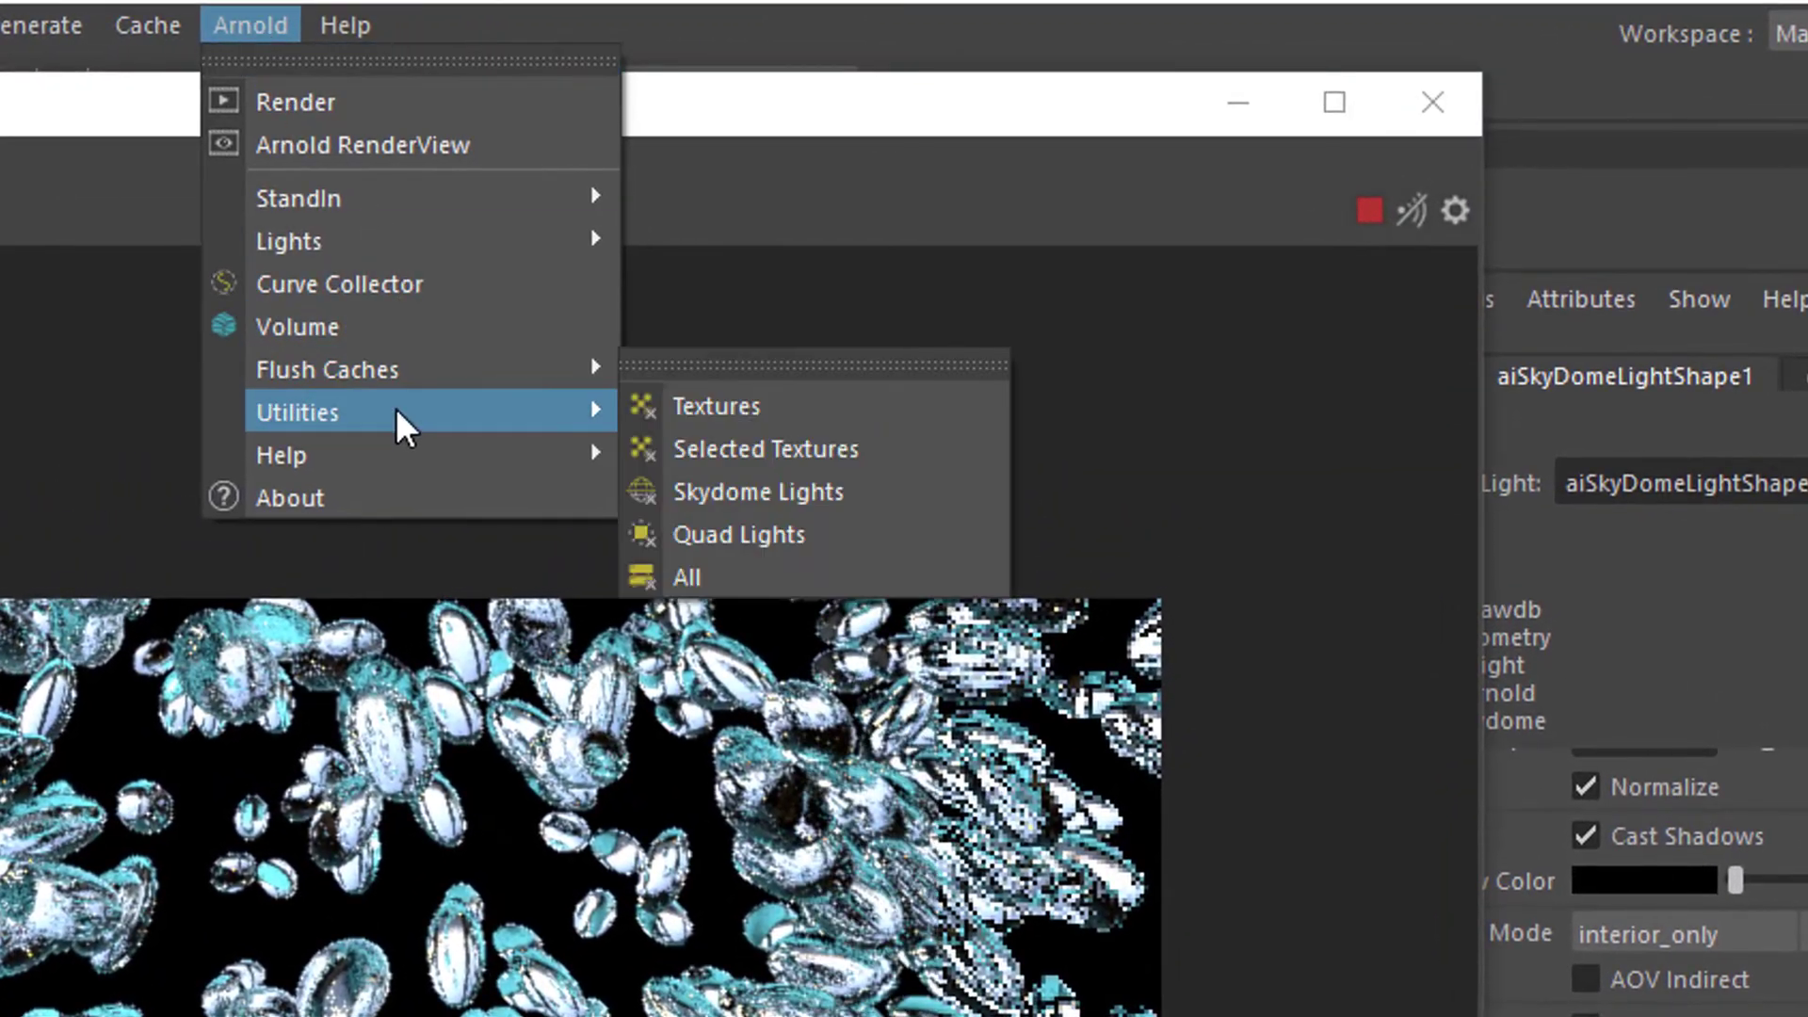
pyautogui.moveTo(397, 413)
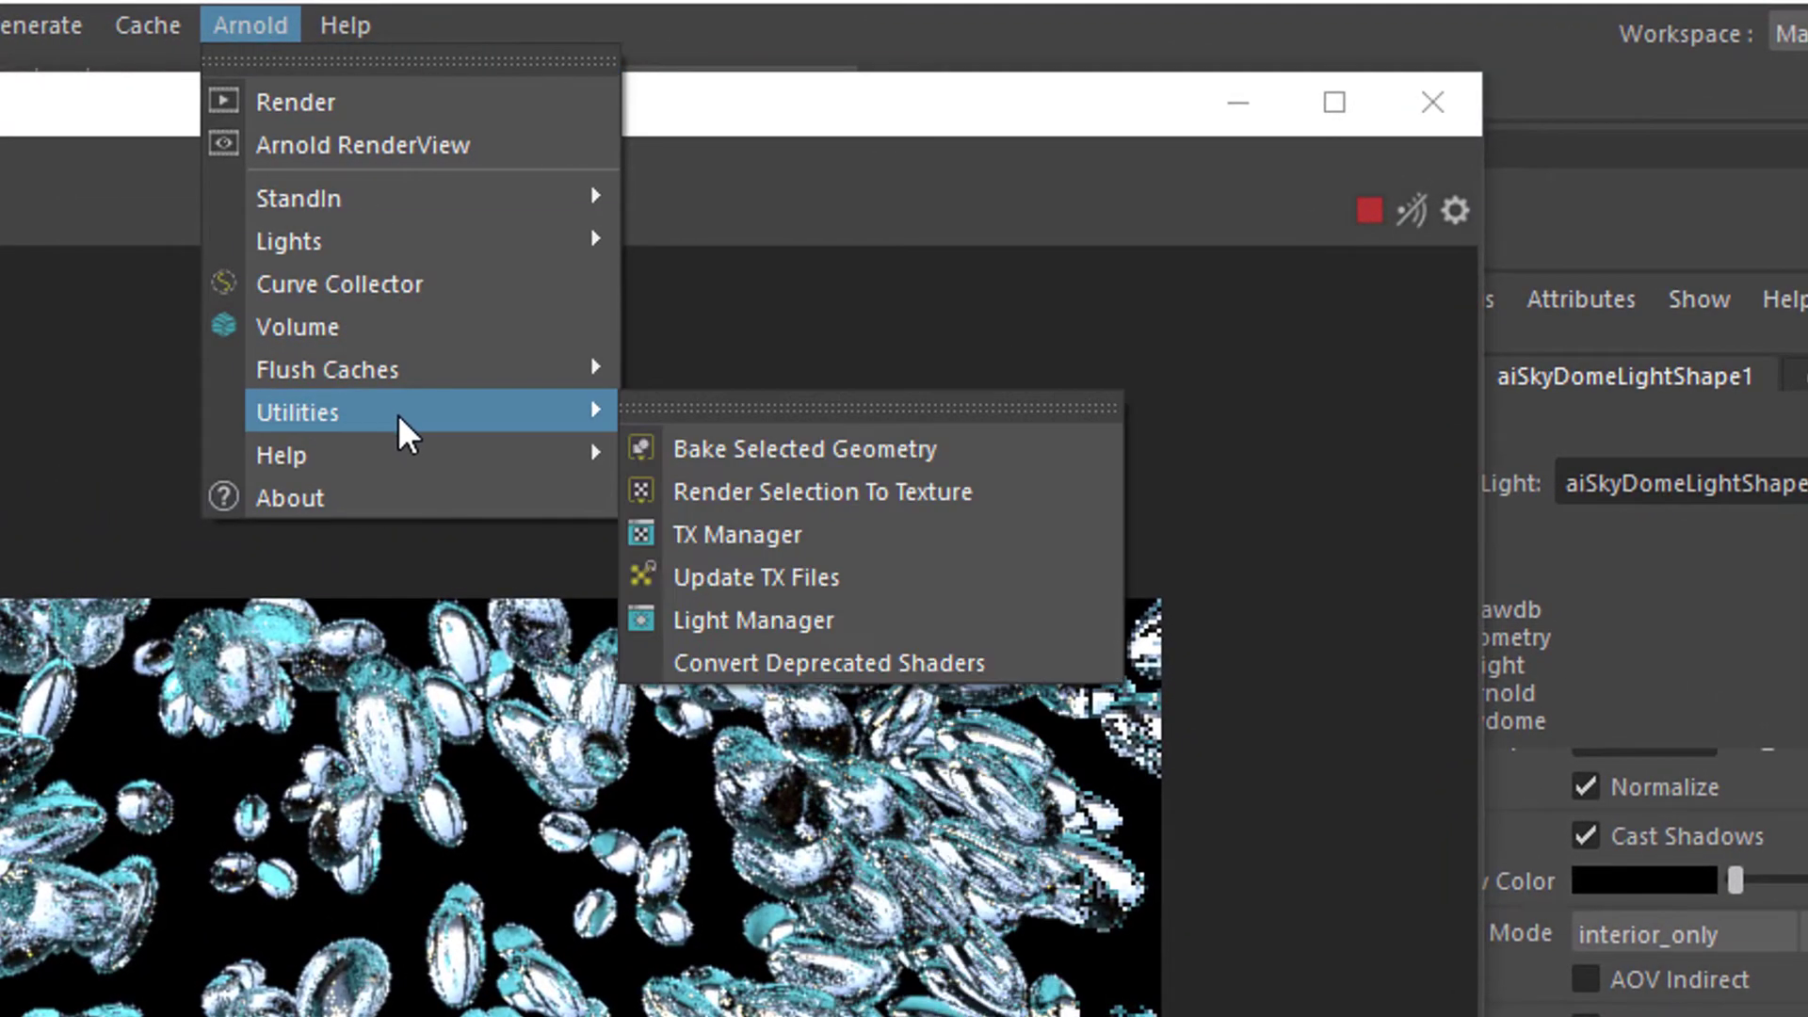
pyautogui.click(851, 619)
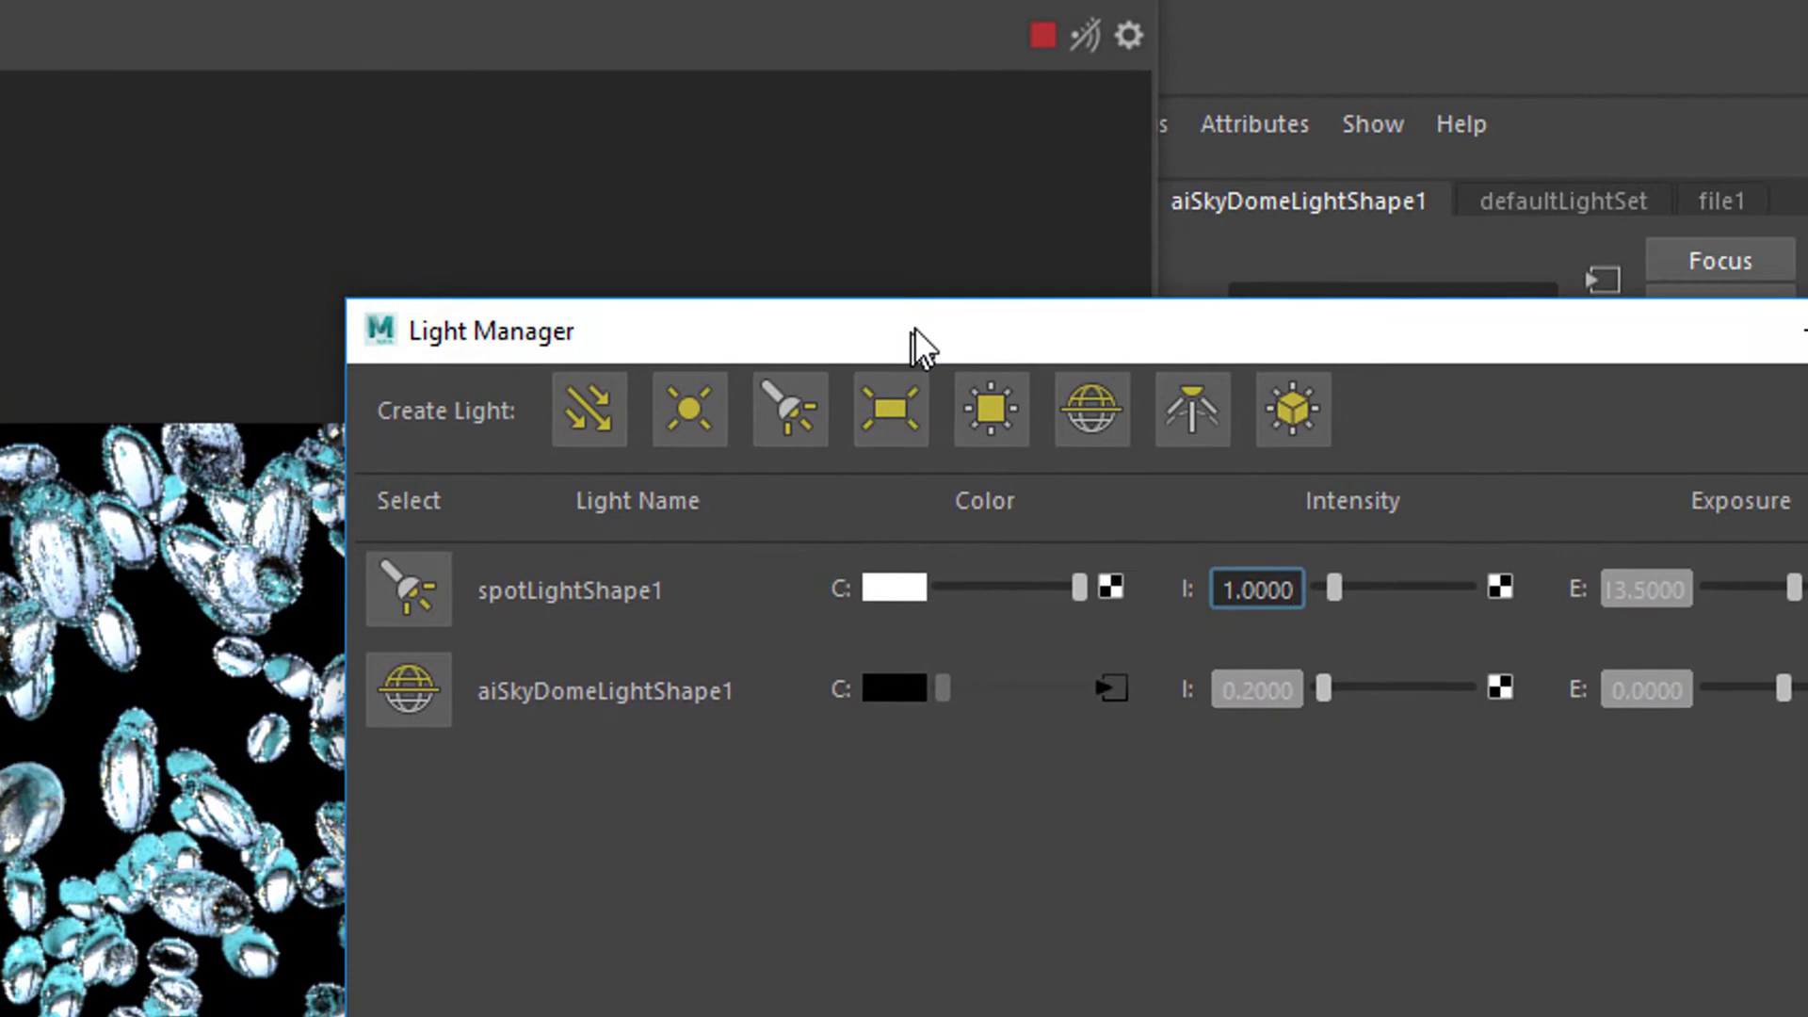
# - Lower spotLightShape1's exposure from 13.5 to about 5 in the Light Manager, then move it aside
pyautogui.moveTo(913, 326); pyautogui.dragTo(710, 182)
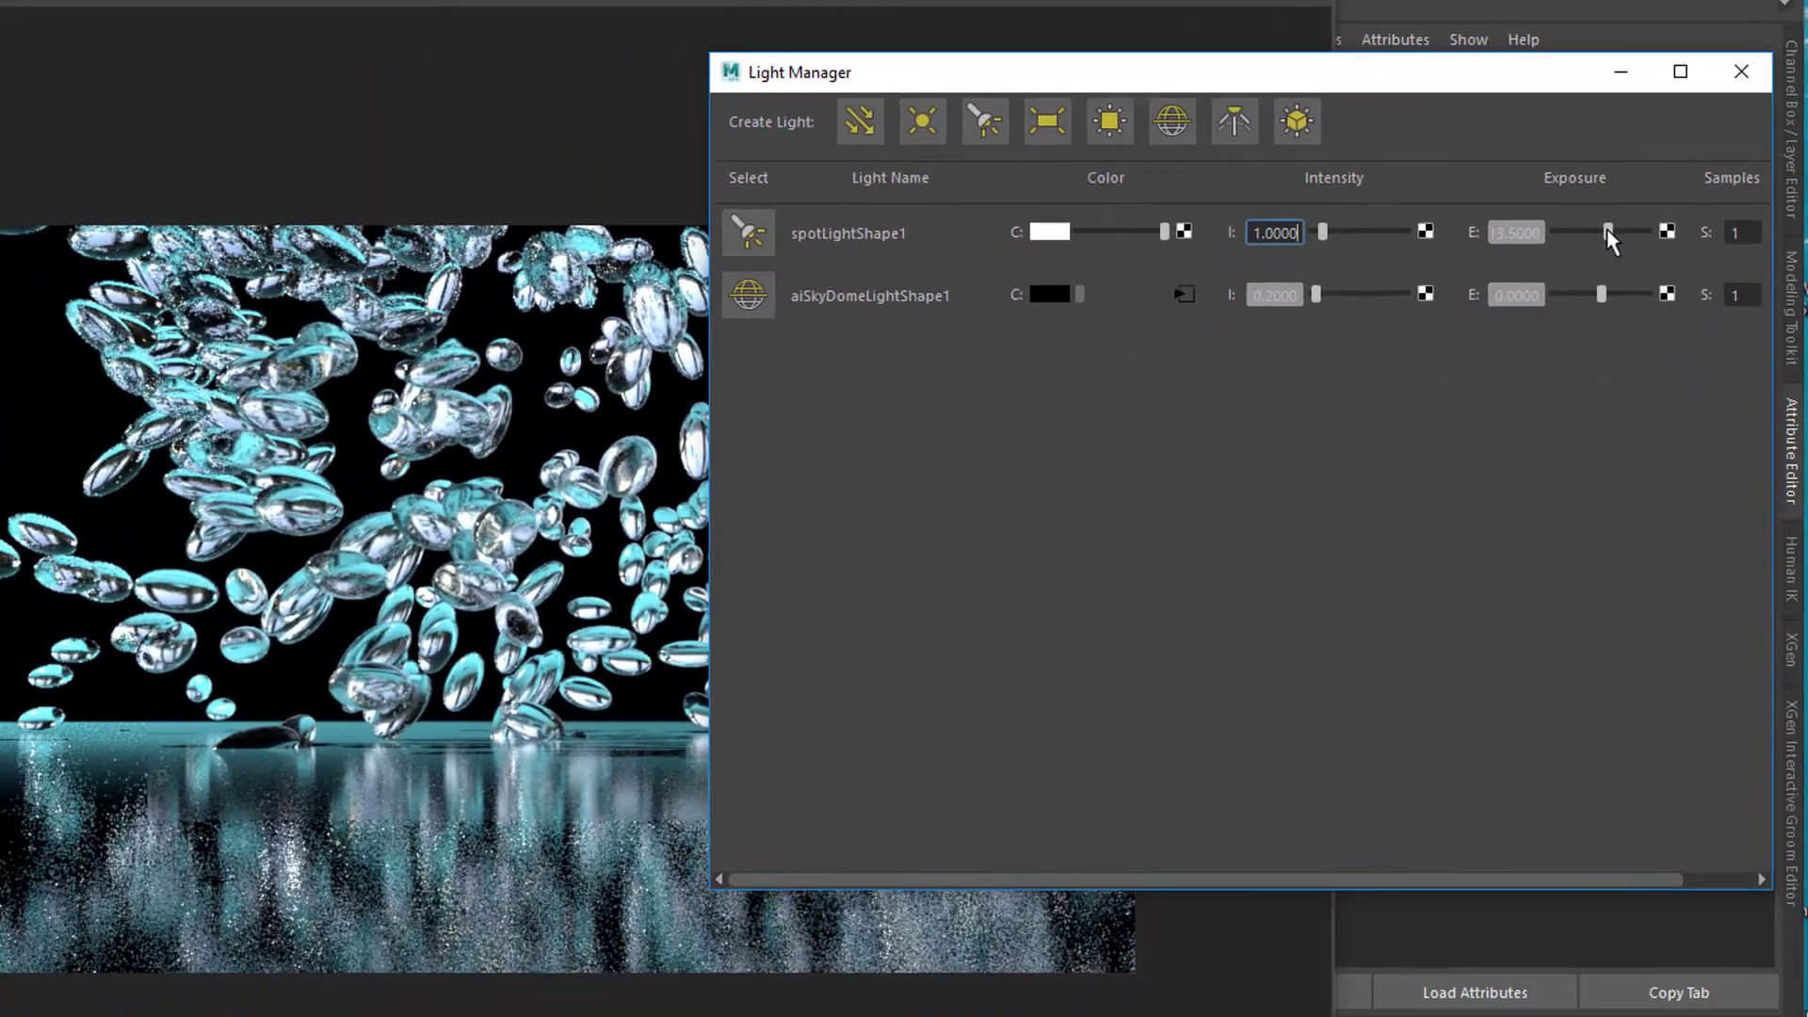
pyautogui.moveTo(1585, 307); pyautogui.dragTo(1426, 317)
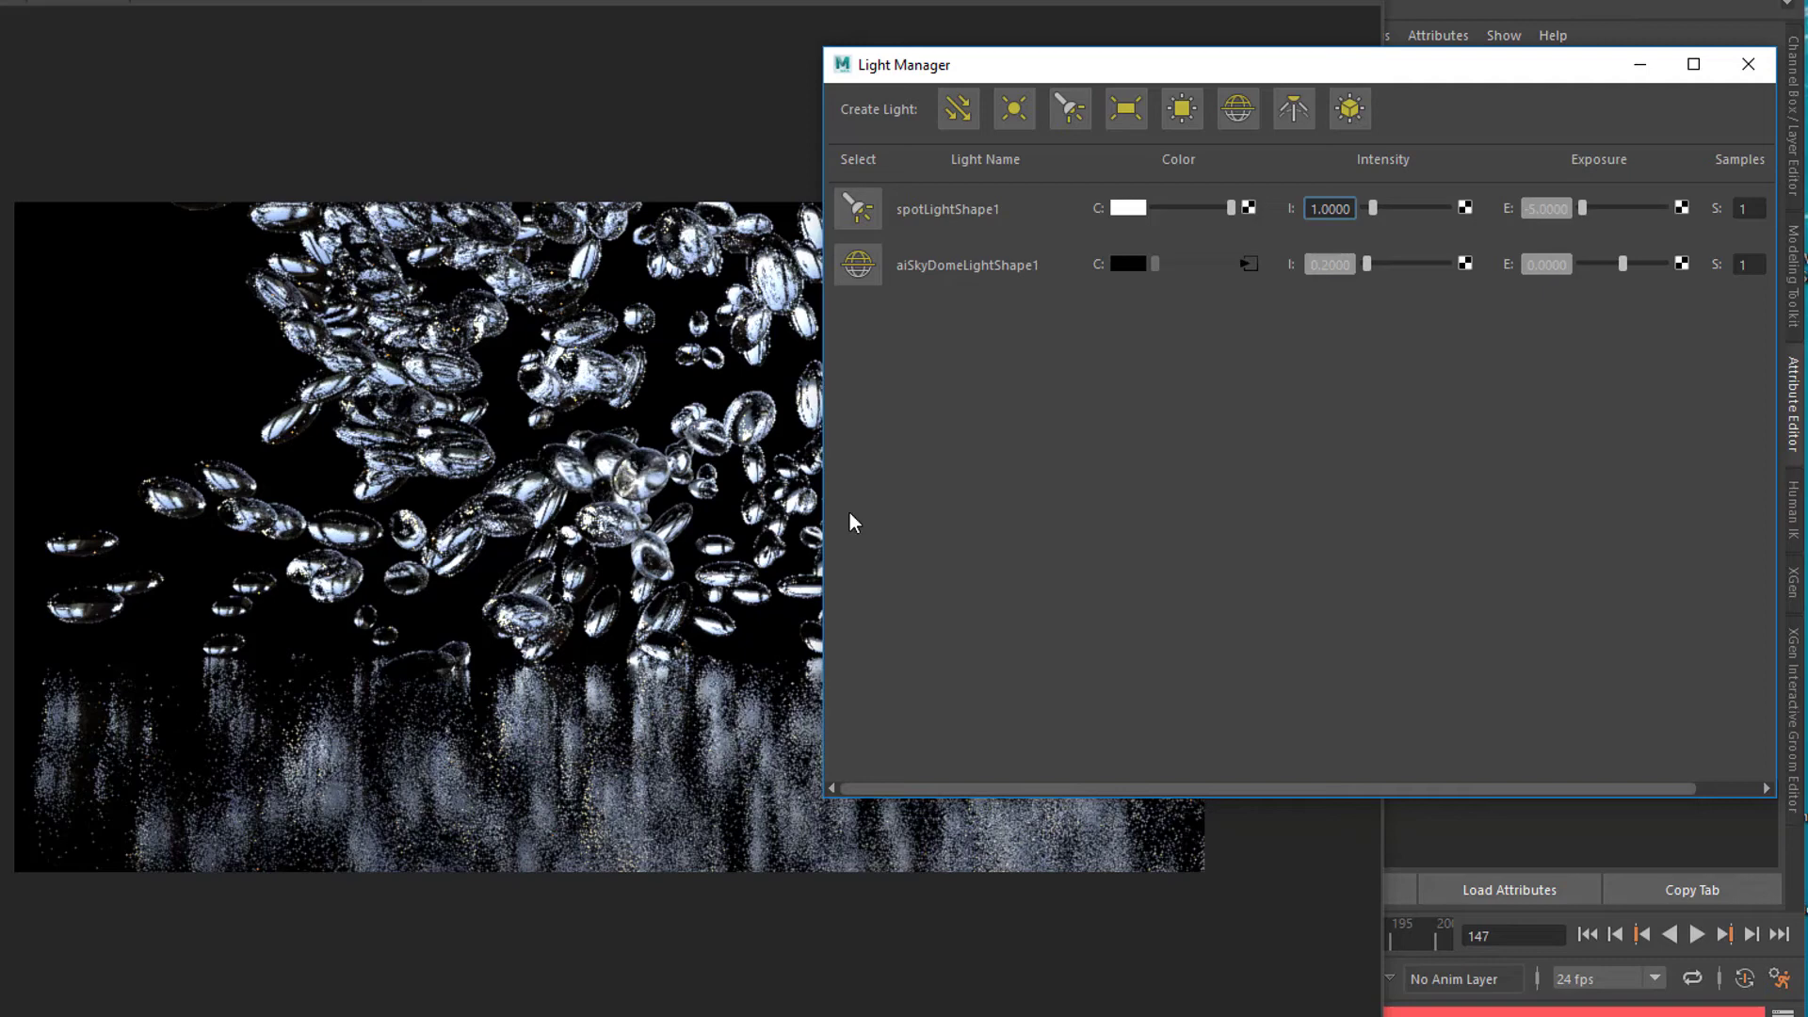
pyautogui.moveTo(1194, 72); pyautogui.dragTo(1595, 42)
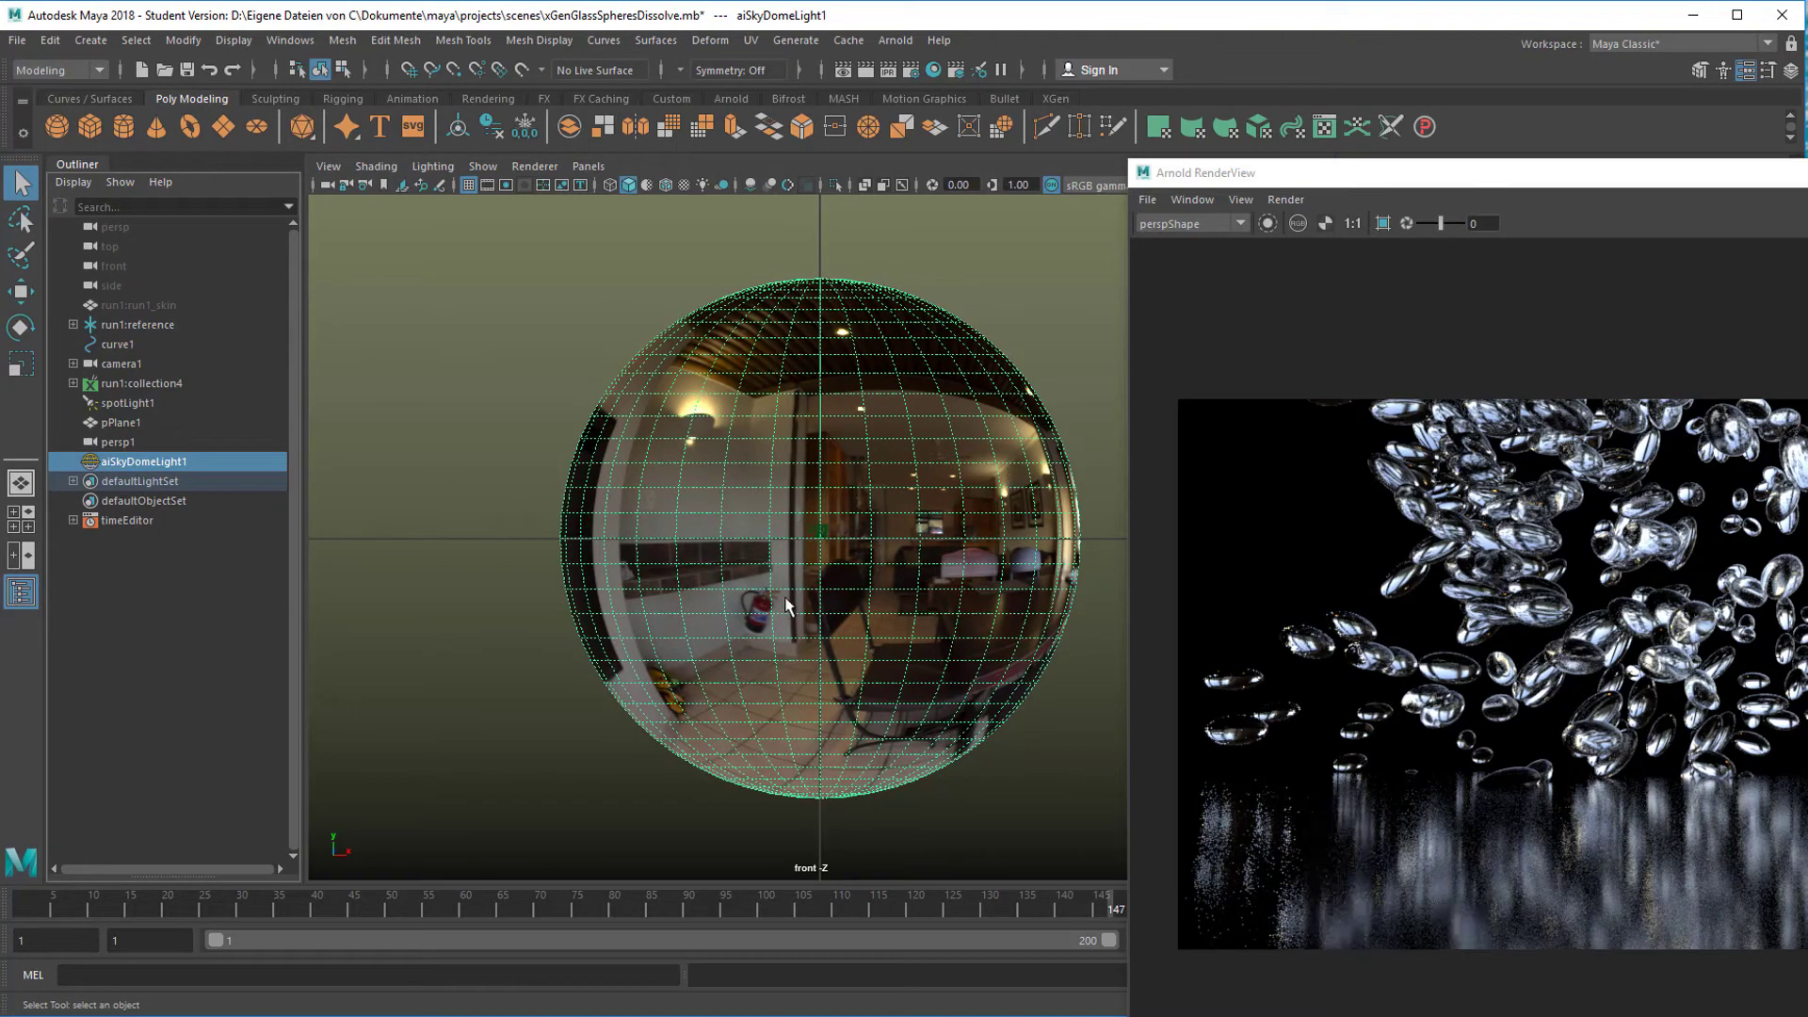
# - Rotate the sky dome light in Y to about 177.7 degrees with the Rotate tool (E)
pyautogui.press('e')
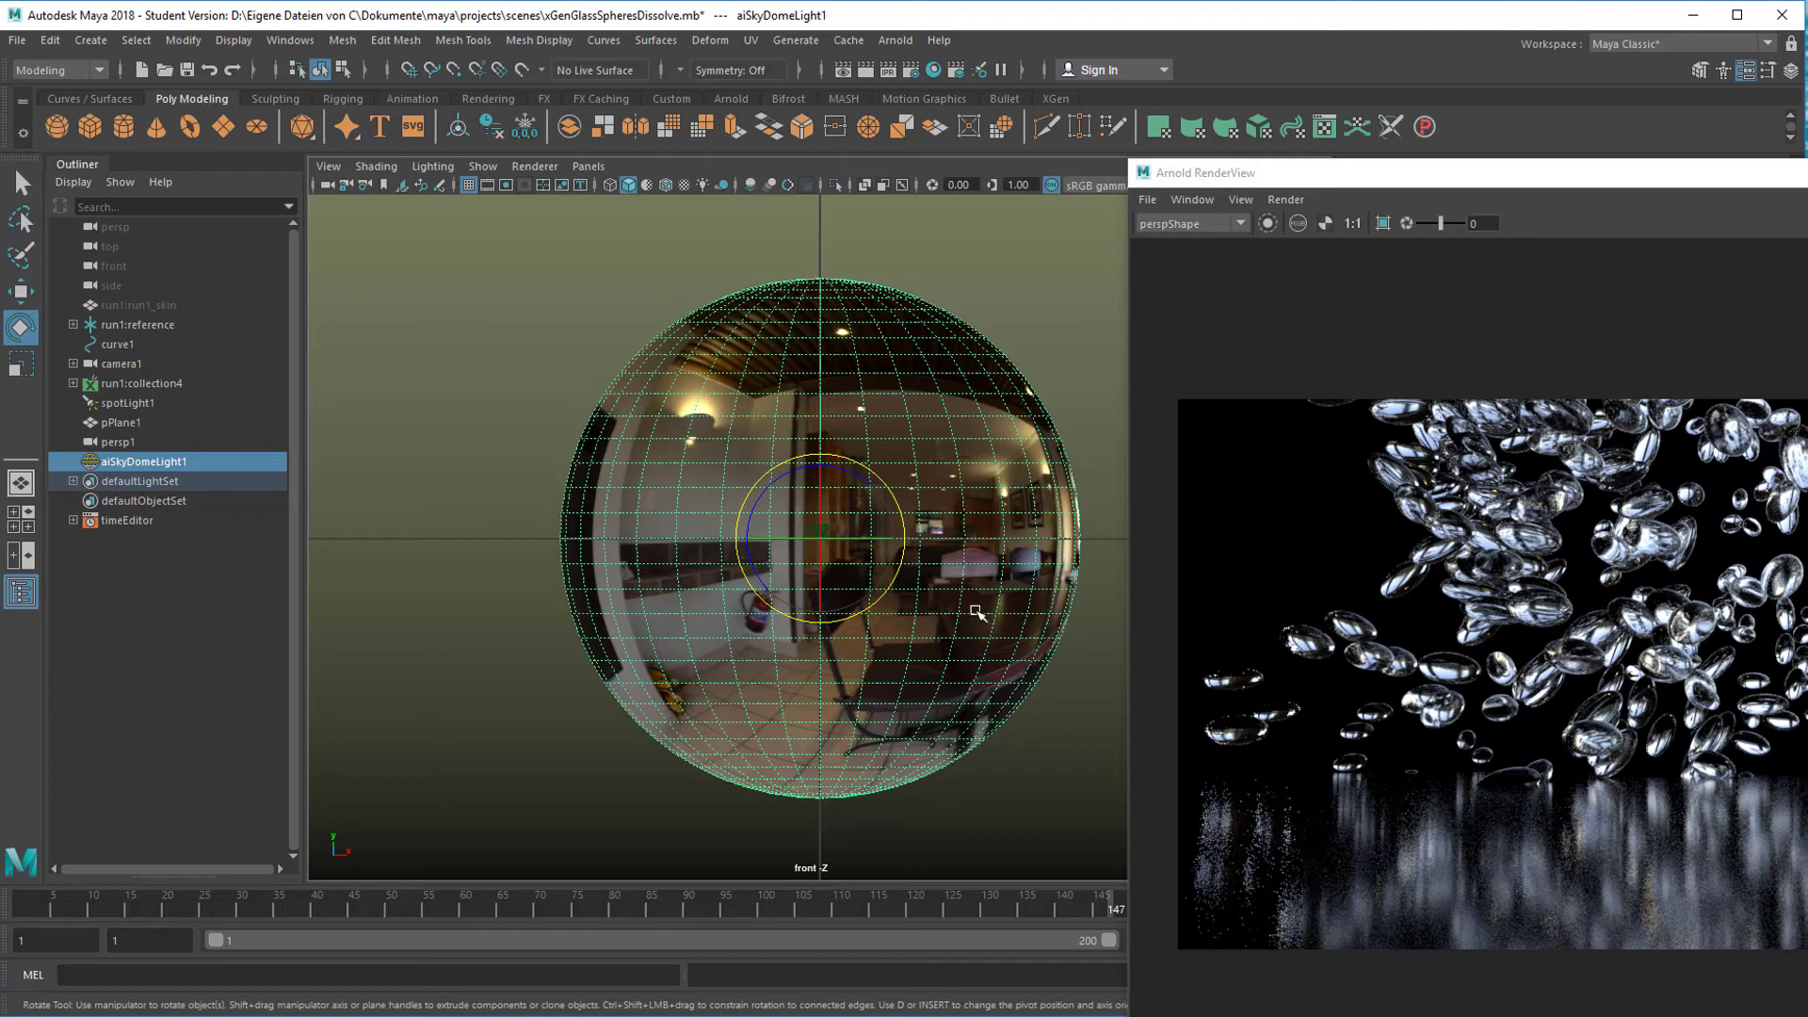
pyautogui.moveTo(1457, 180); pyautogui.dragTo(1240, 121)
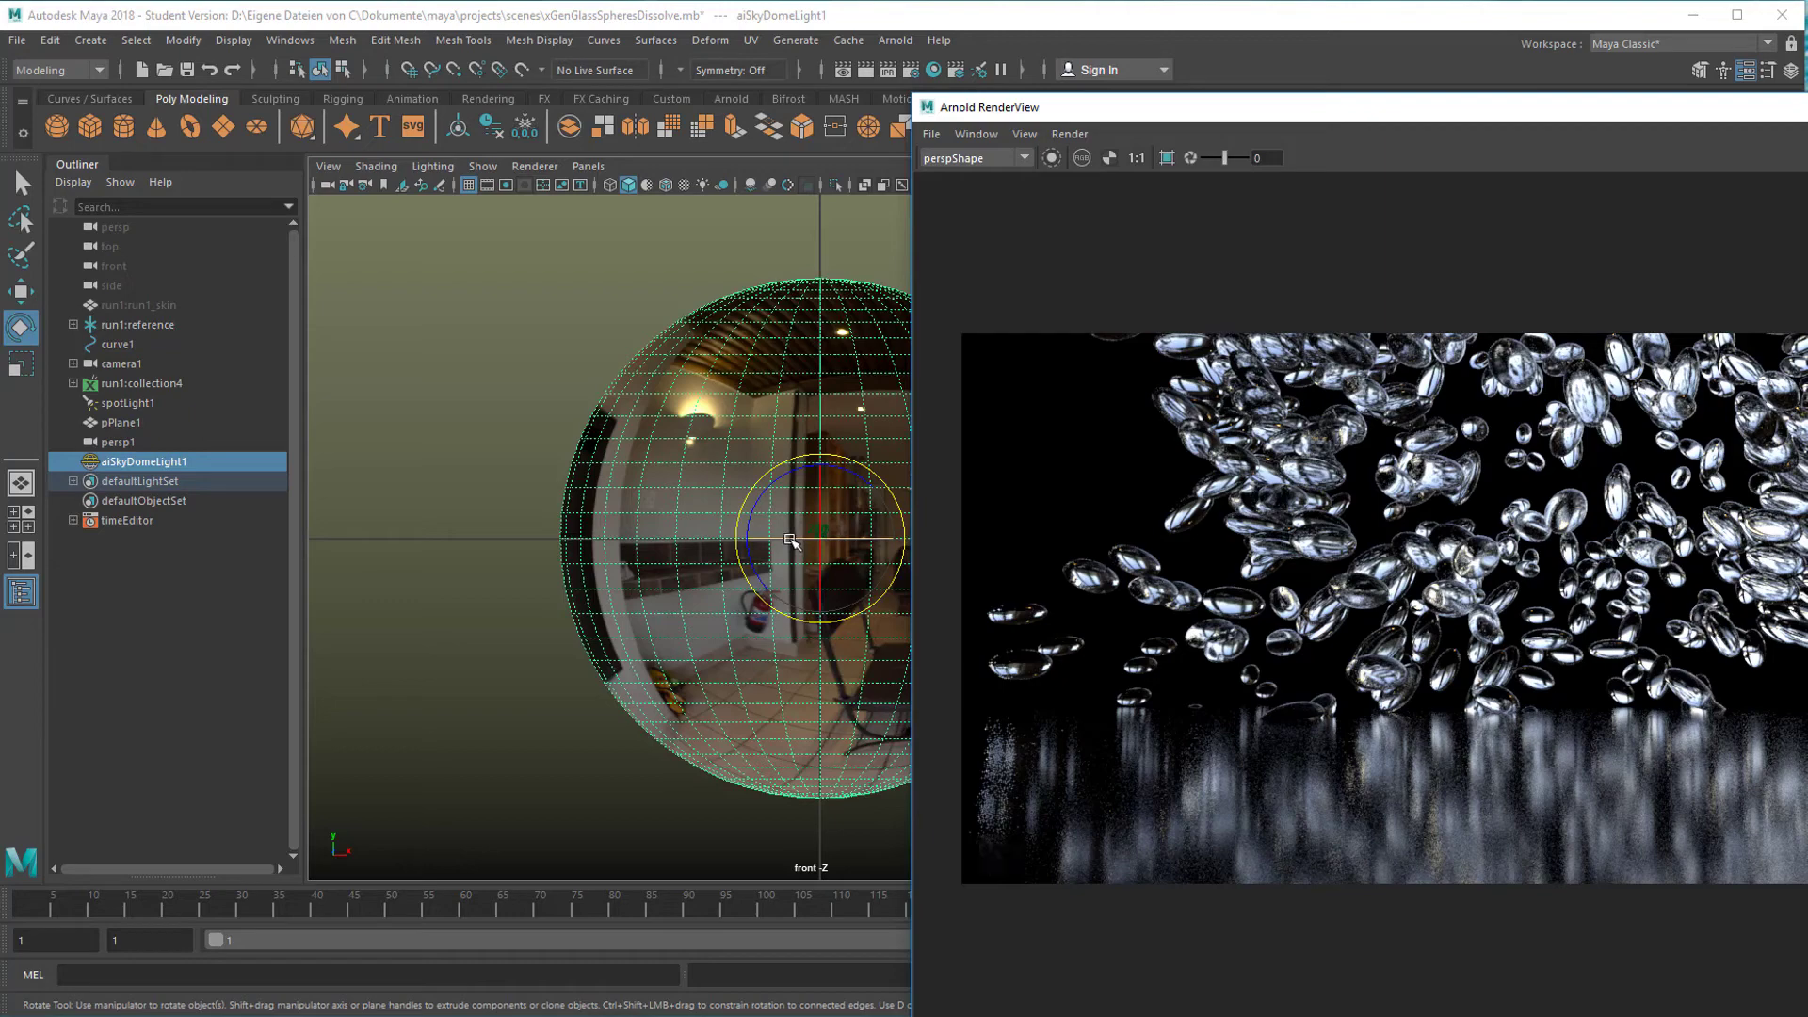
pyautogui.moveTo(791, 539); pyautogui.dragTo(833, 547)
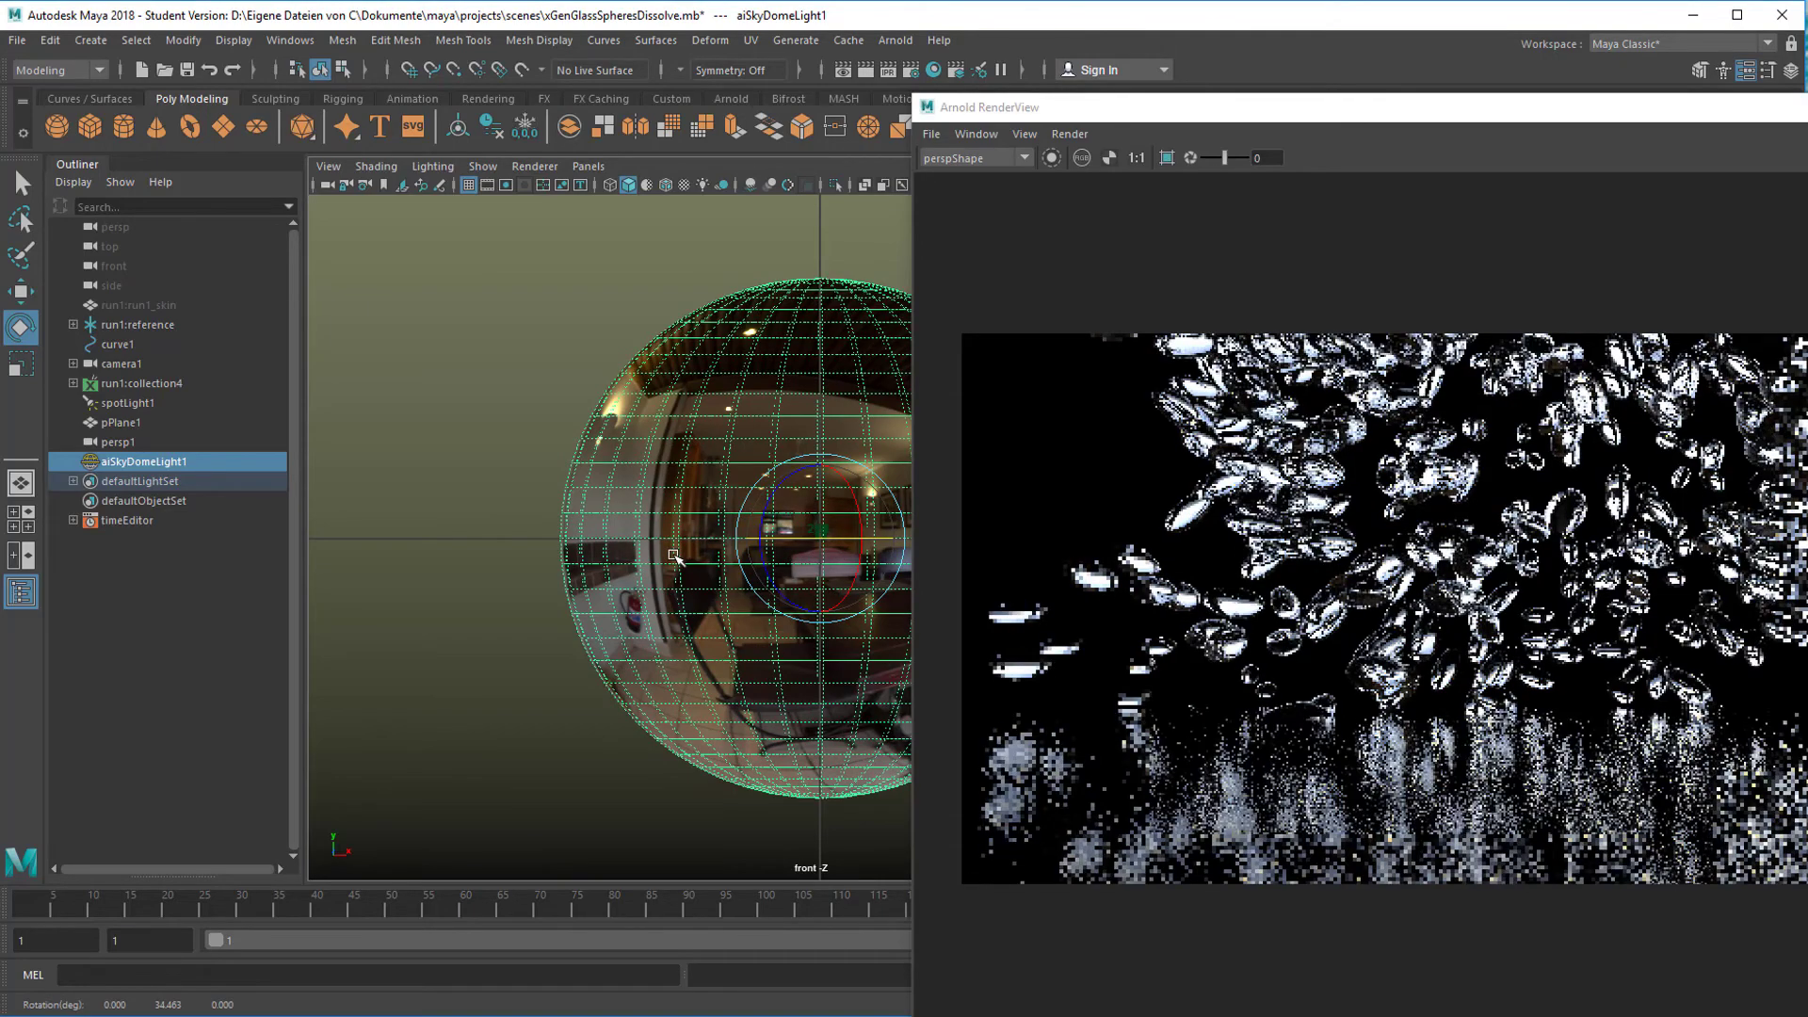
pyautogui.moveTo(675, 556); pyautogui.dragTo(891, 551, button='middle')
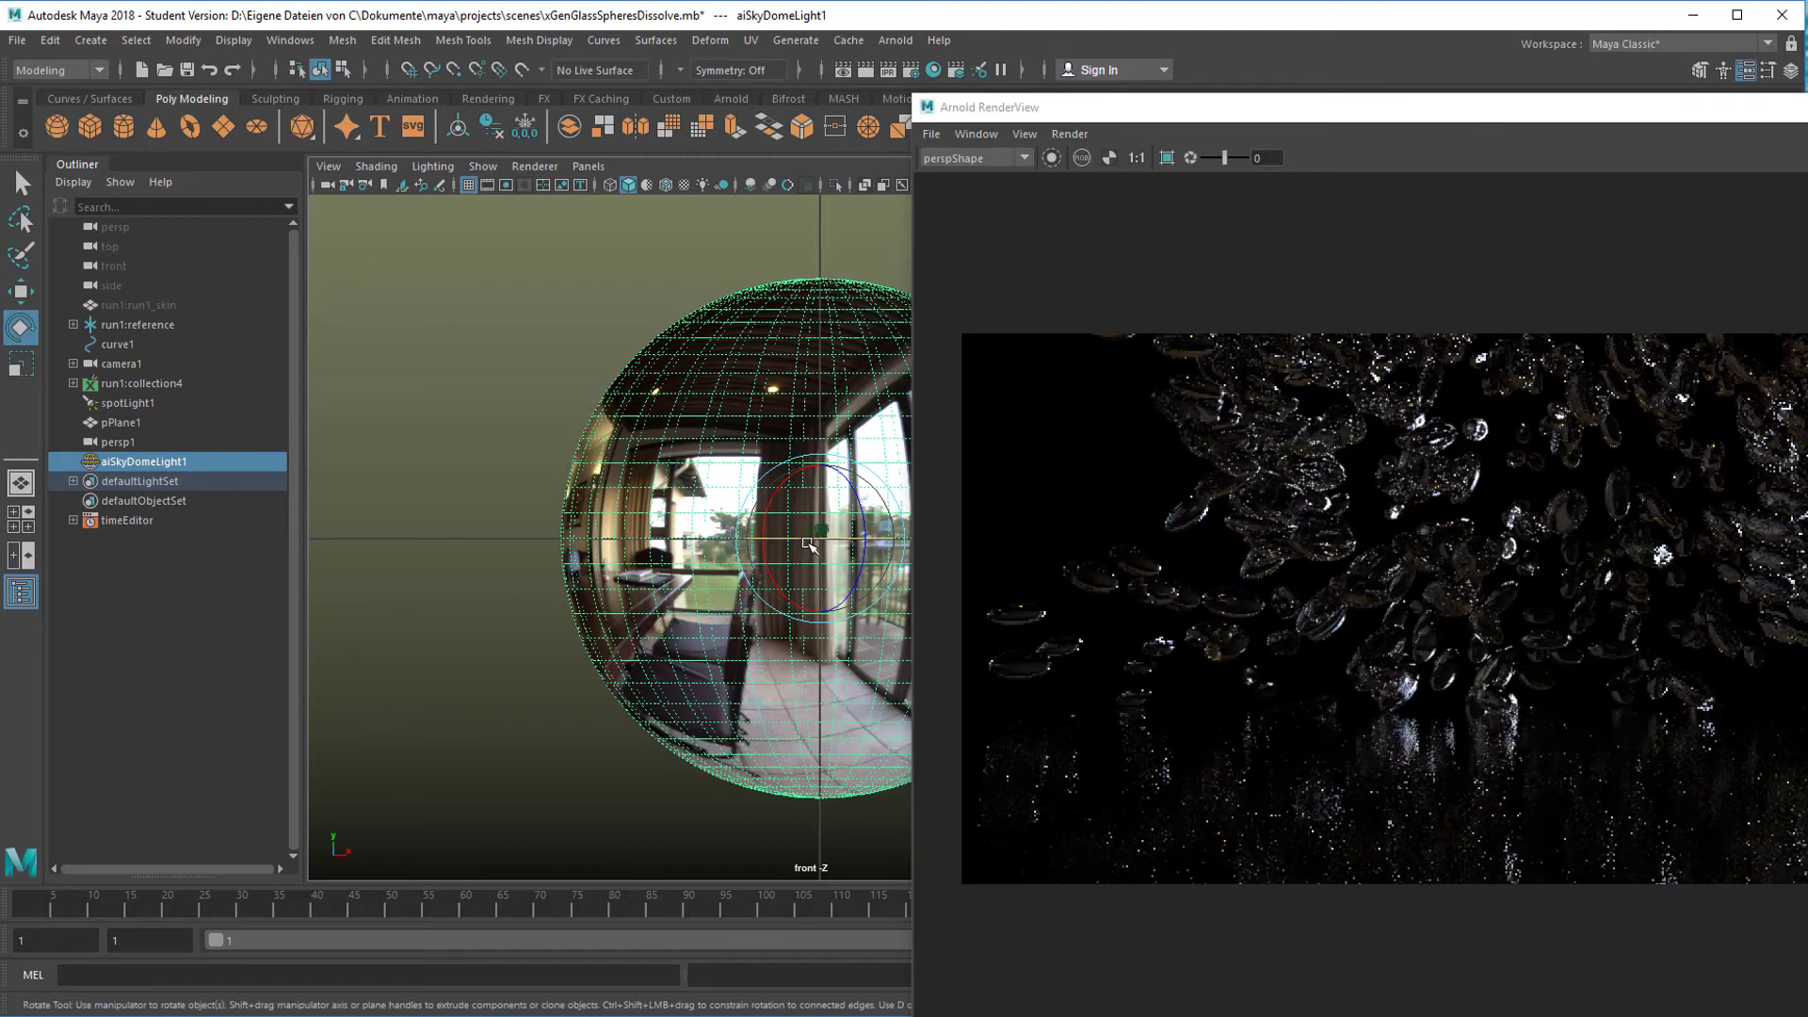
pyautogui.moveTo(808, 545); pyautogui.dragTo(840, 546)
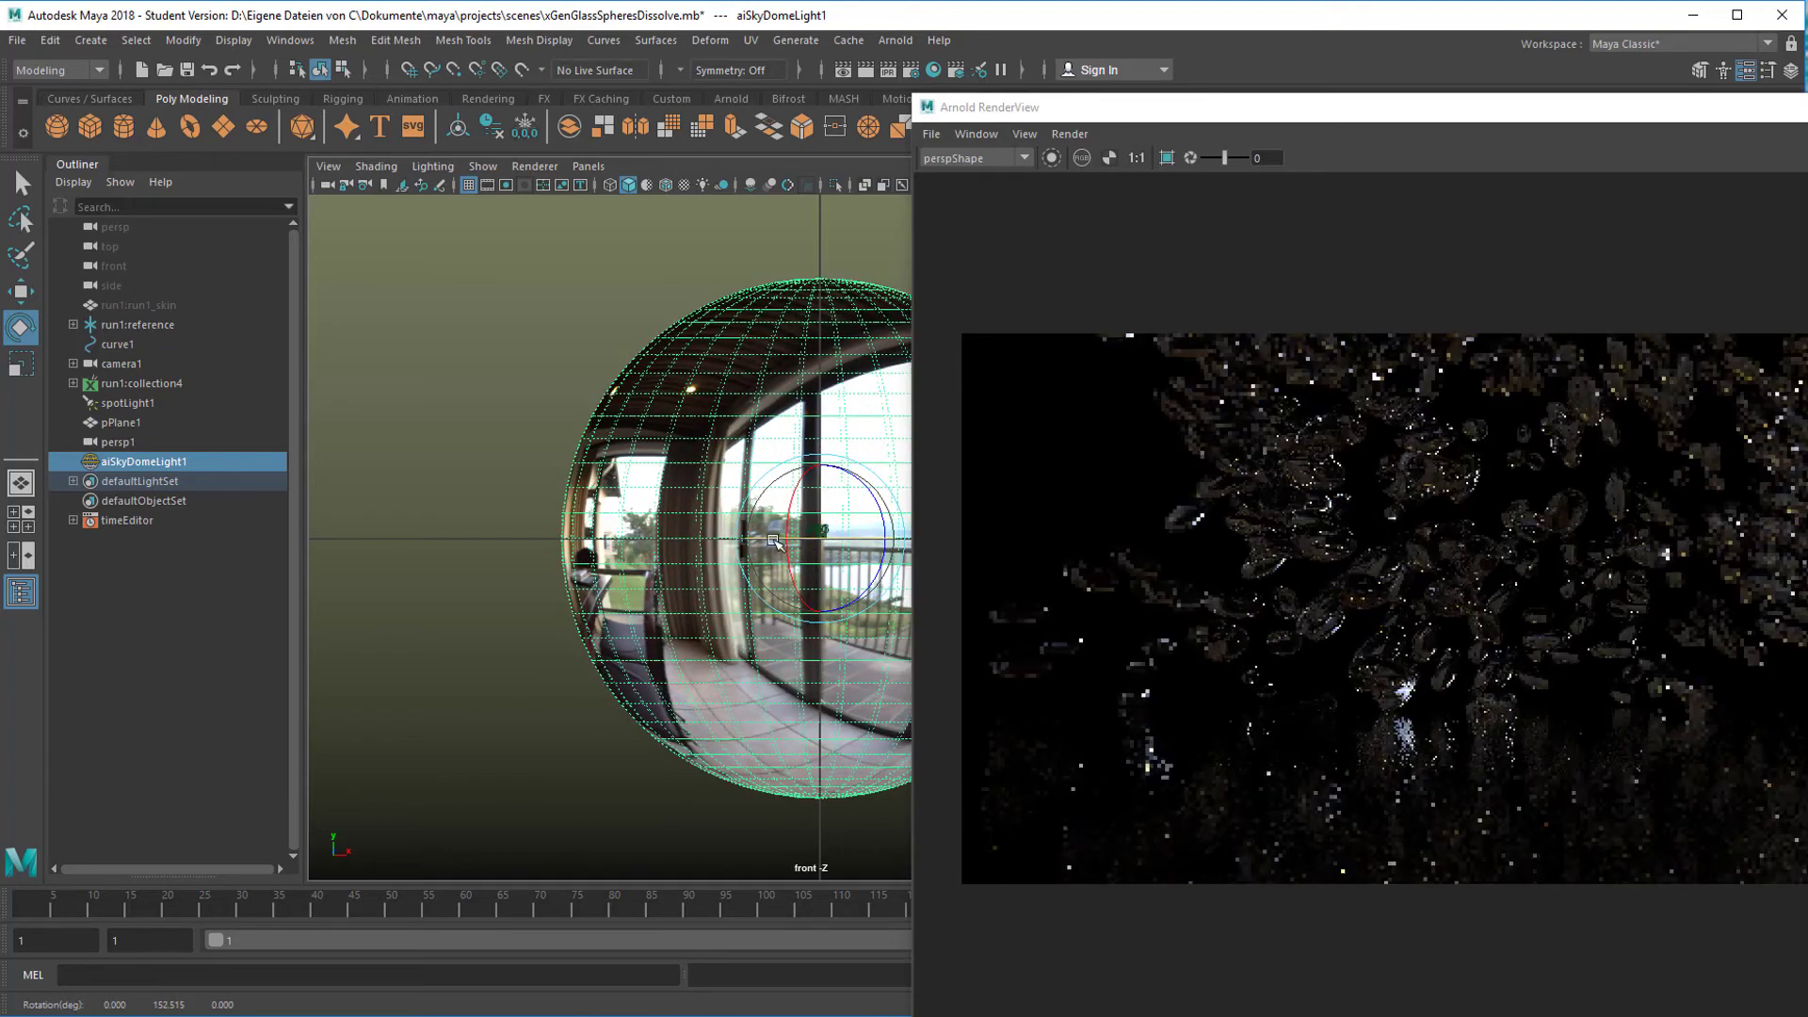
pyautogui.moveTo(774, 542); pyautogui.dragTo(805, 542)
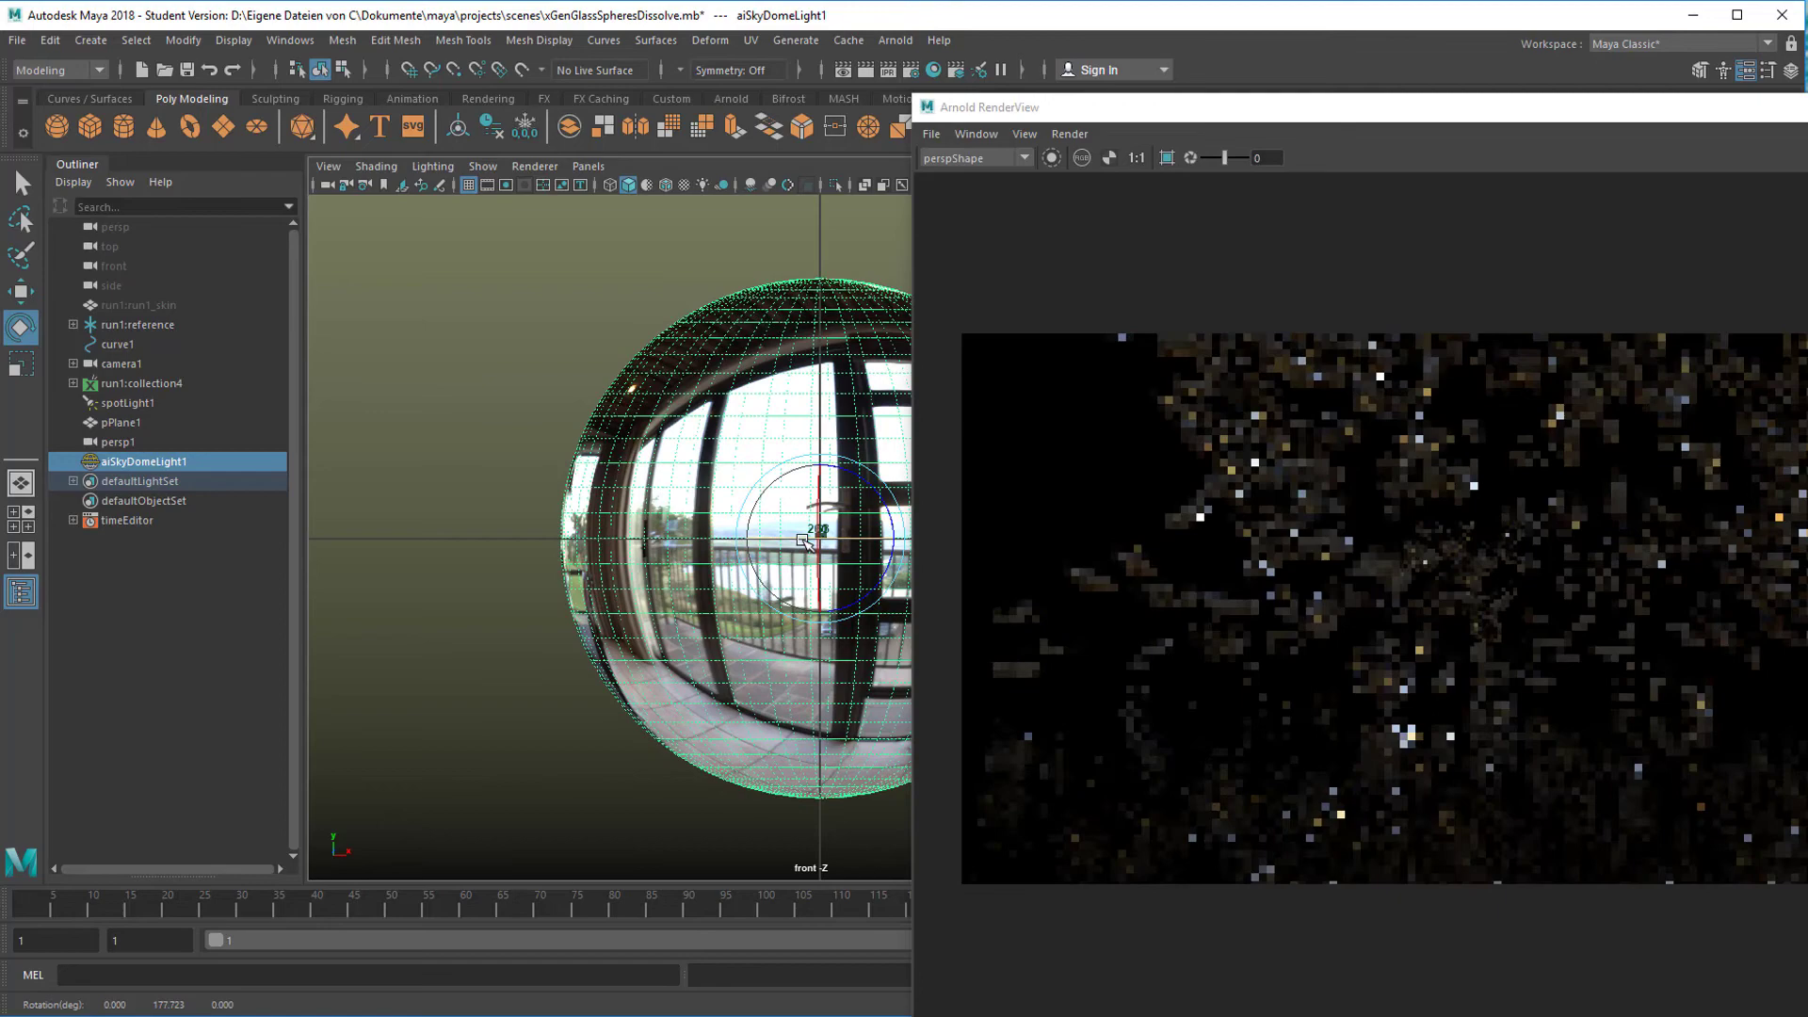
pyautogui.moveTo(1365, 108); pyautogui.dragTo(719, 78)
# - Reopen the Light Manager and raise aiSkyDomeLightShape1's intensity from 0.2 to about 3.58
pyautogui.click(897, 41)
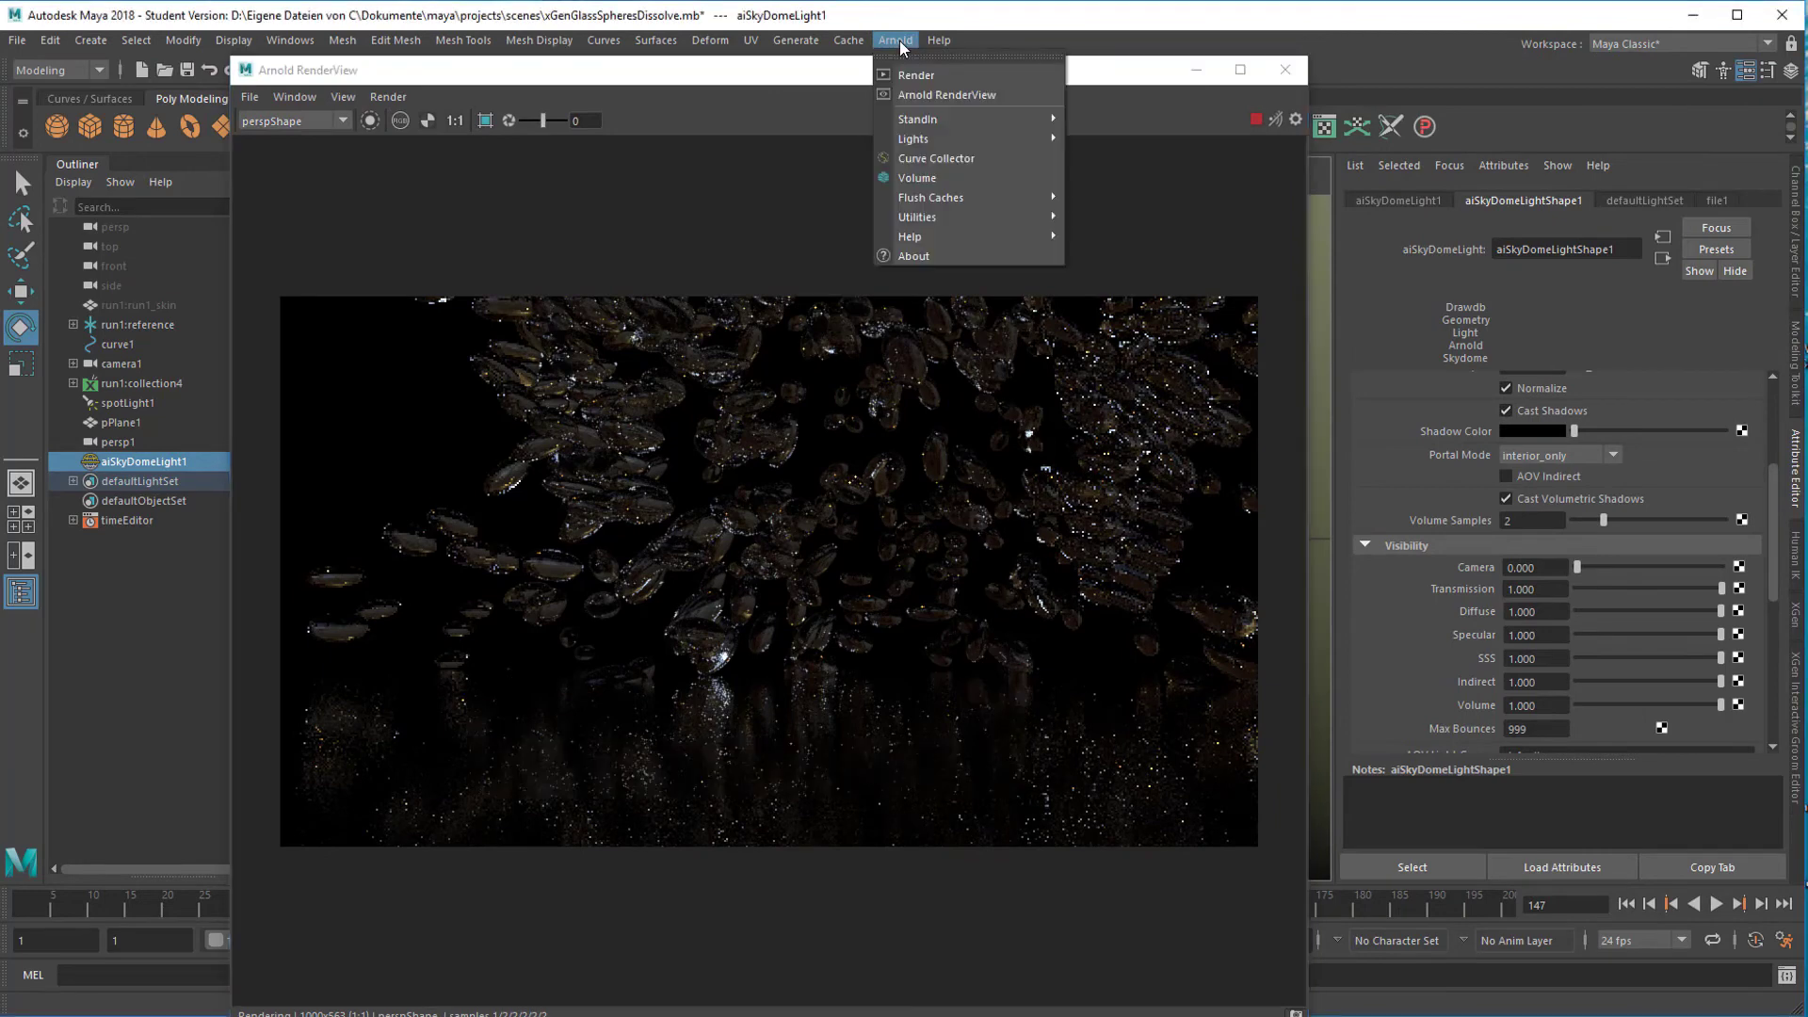
pyautogui.moveTo(967, 226)
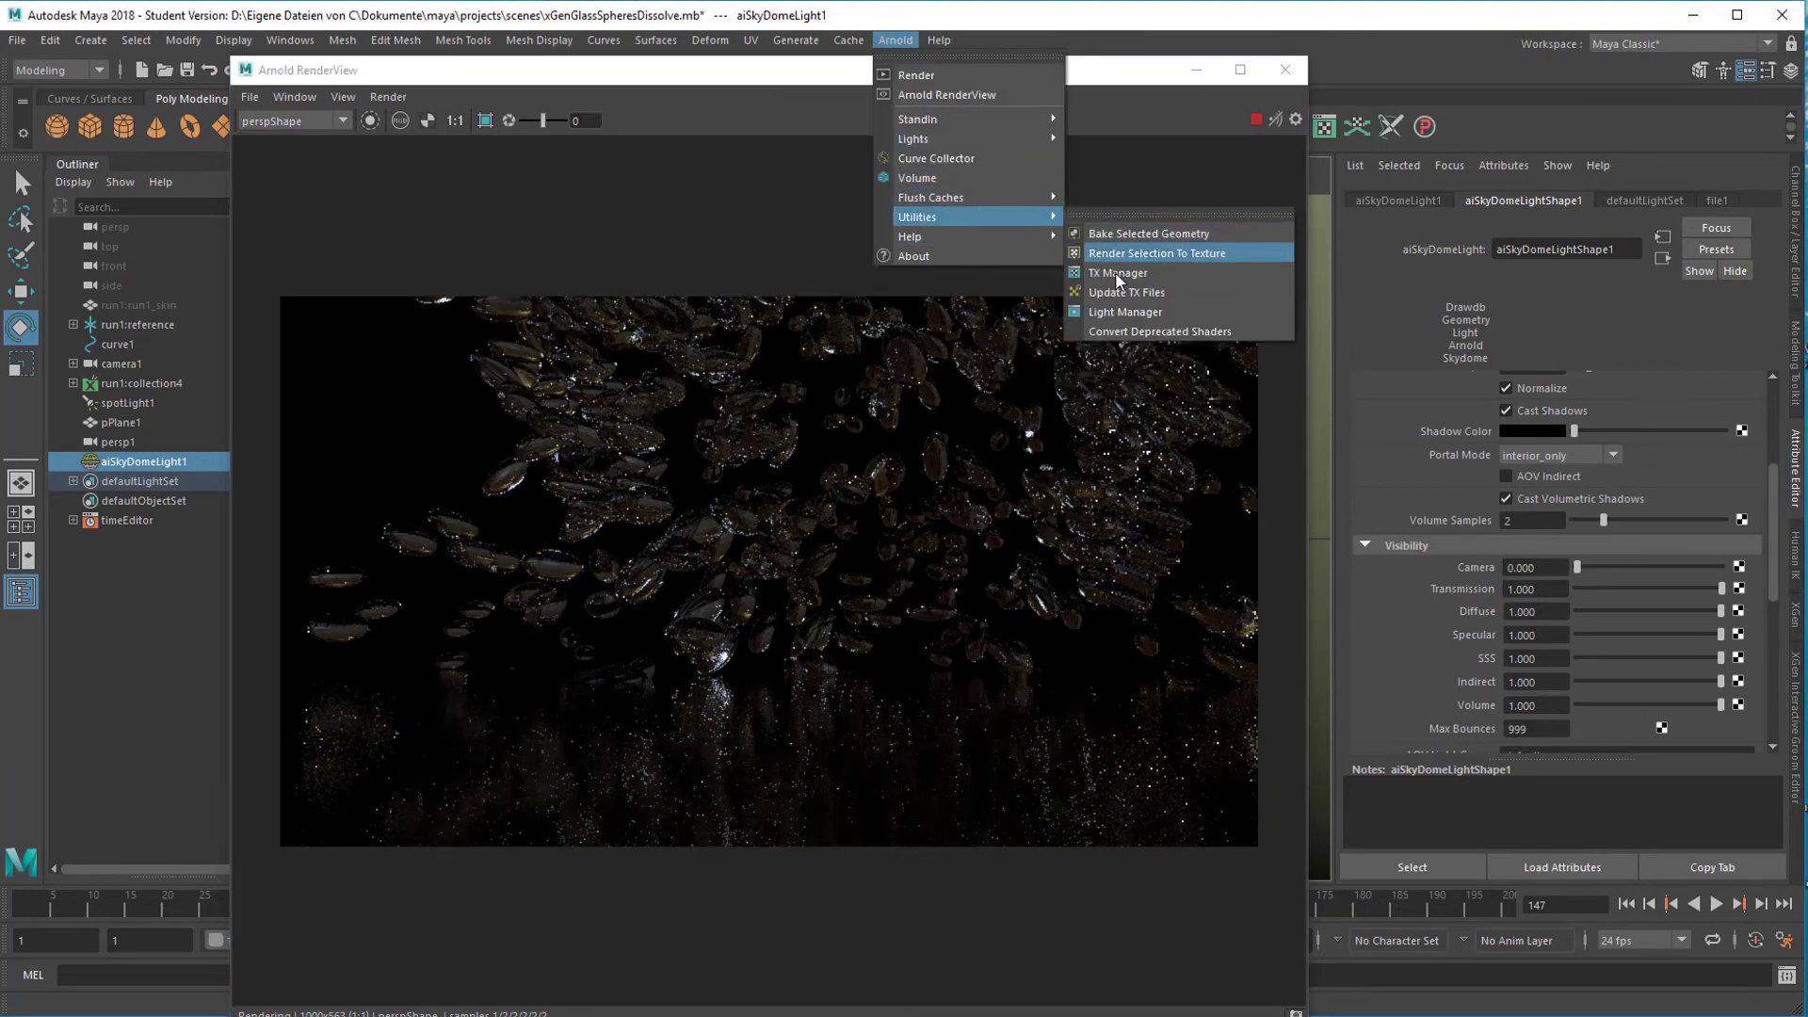
pyautogui.click(1143, 312)
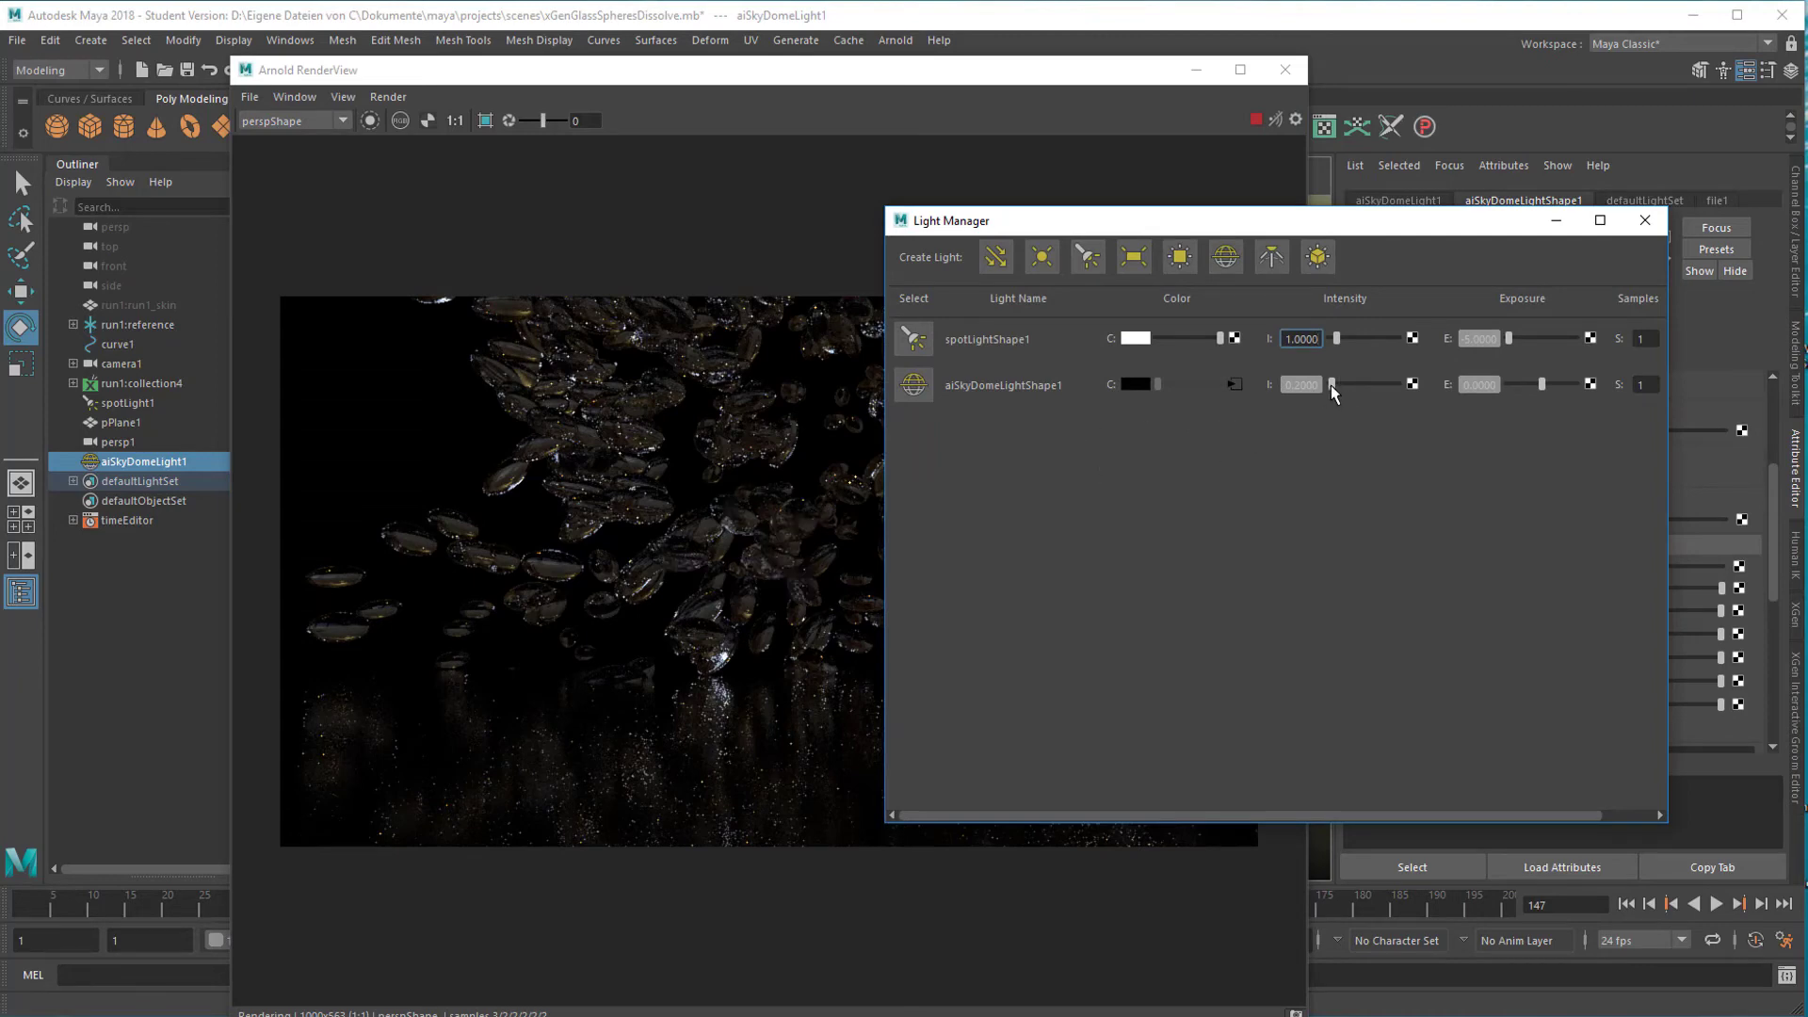
pyautogui.moveTo(1331, 386); pyautogui.dragTo(1371, 392)
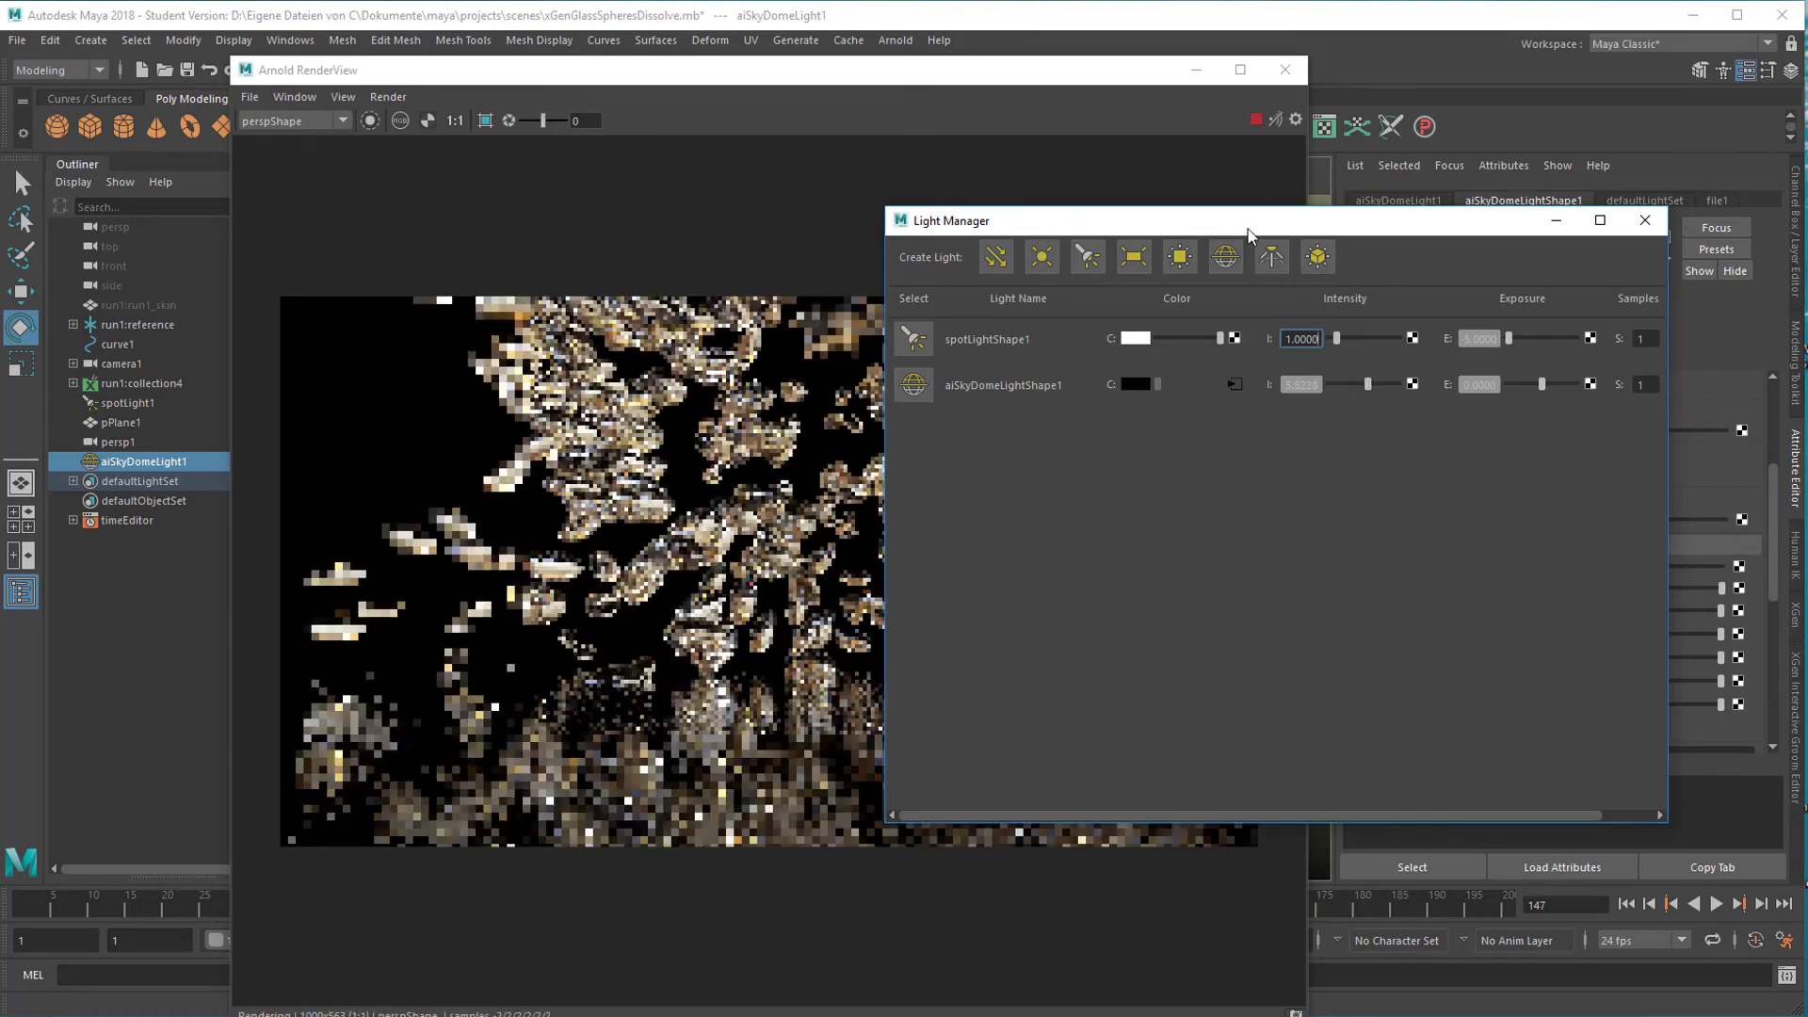
pyautogui.moveTo(1248, 232); pyautogui.dragTo(1622, 117)
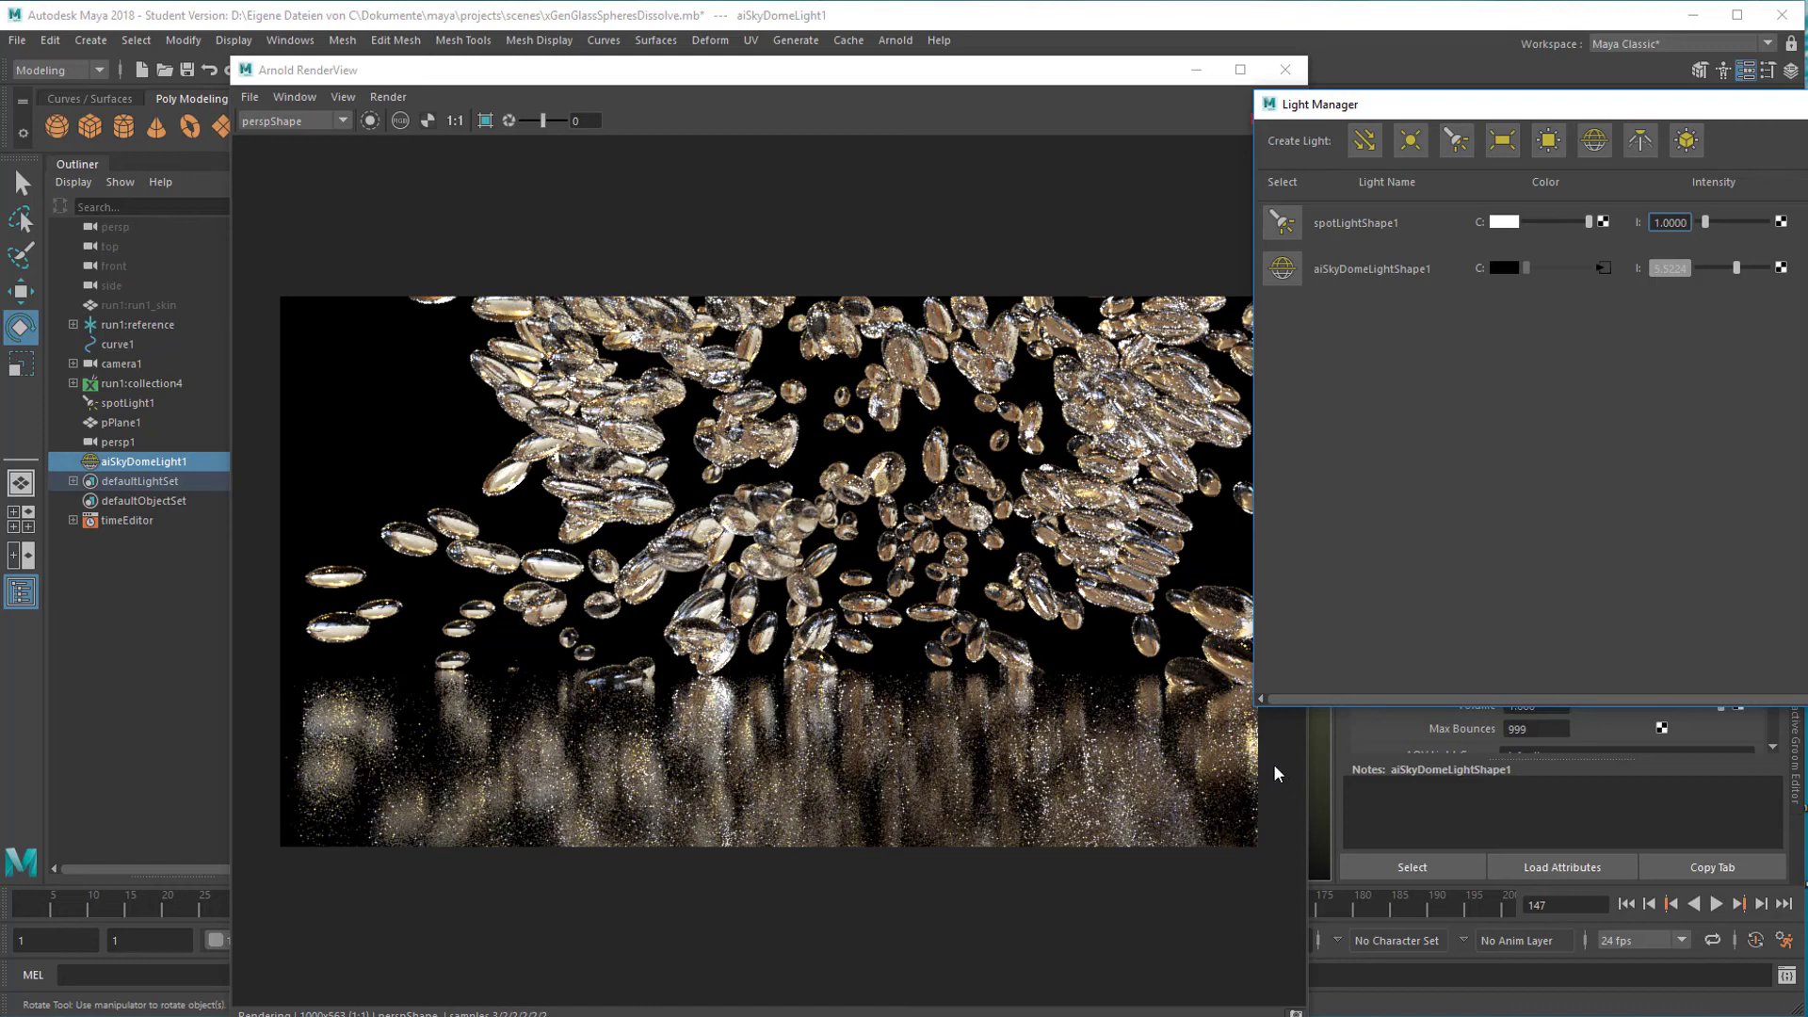
# - Browse the Arnold menu's commands, then dismiss it with the RenderView in front
pyautogui.click(896, 40)
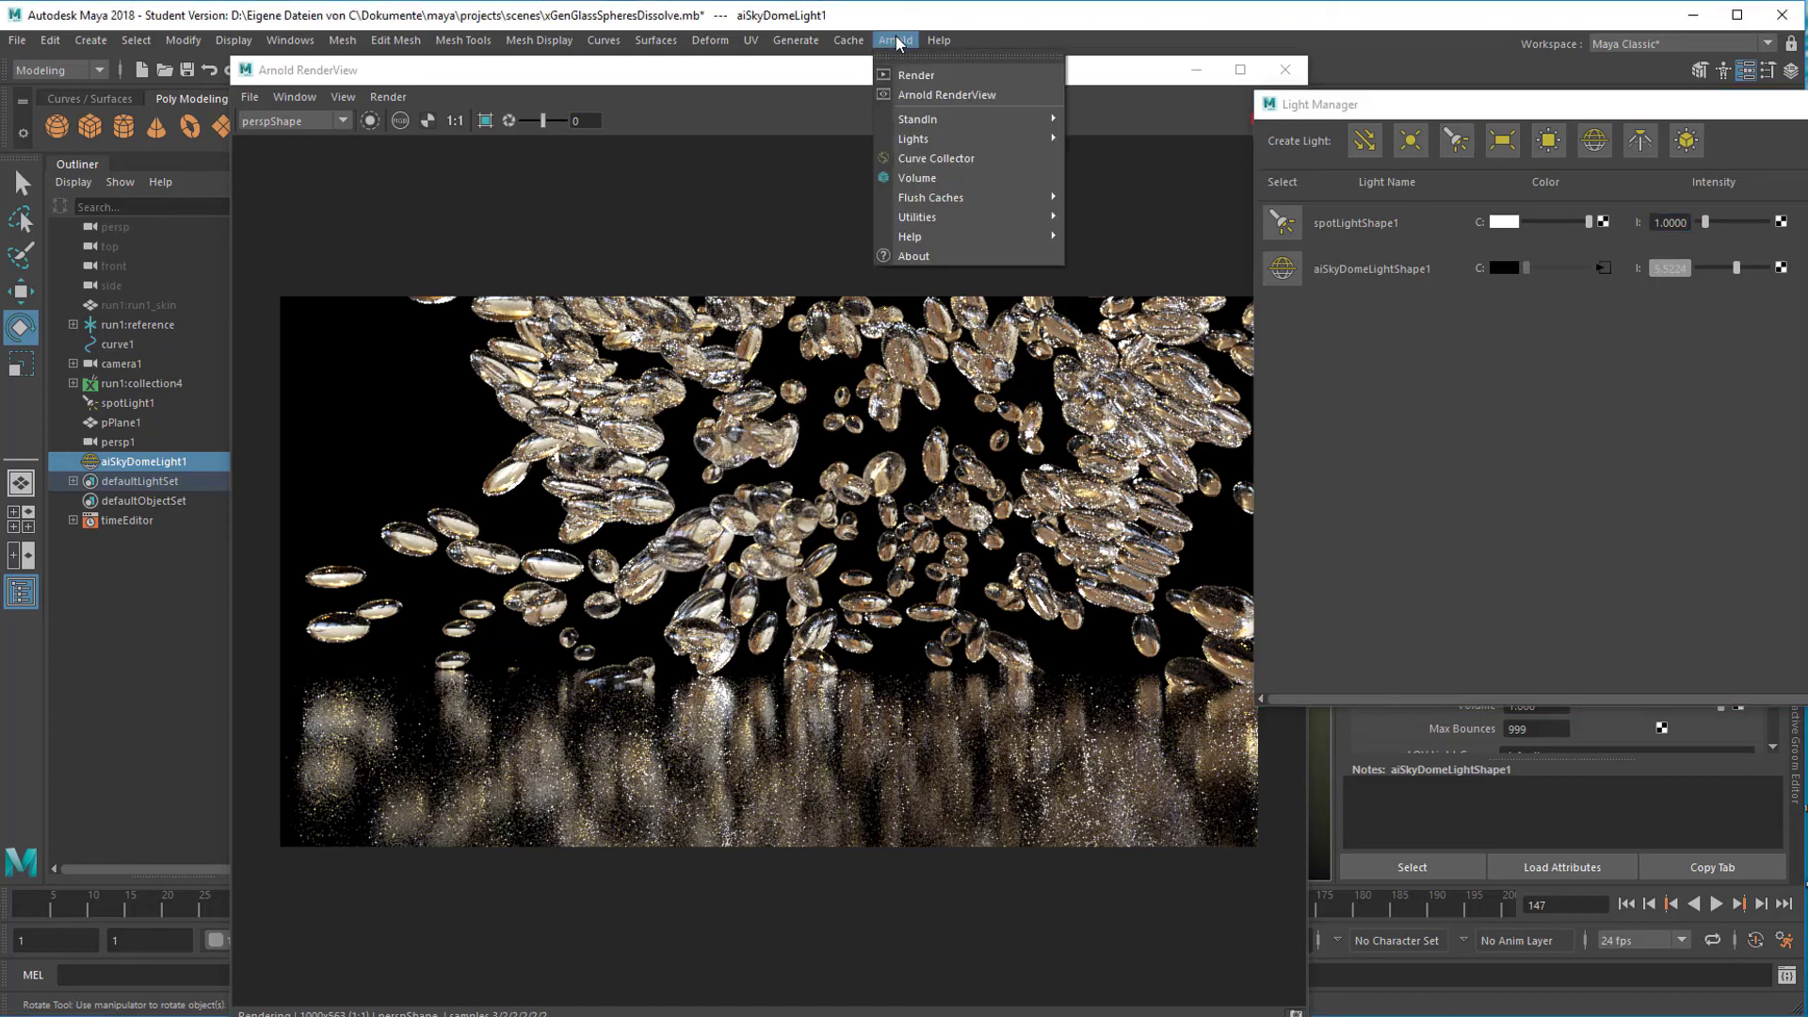
pyautogui.moveTo(938, 215)
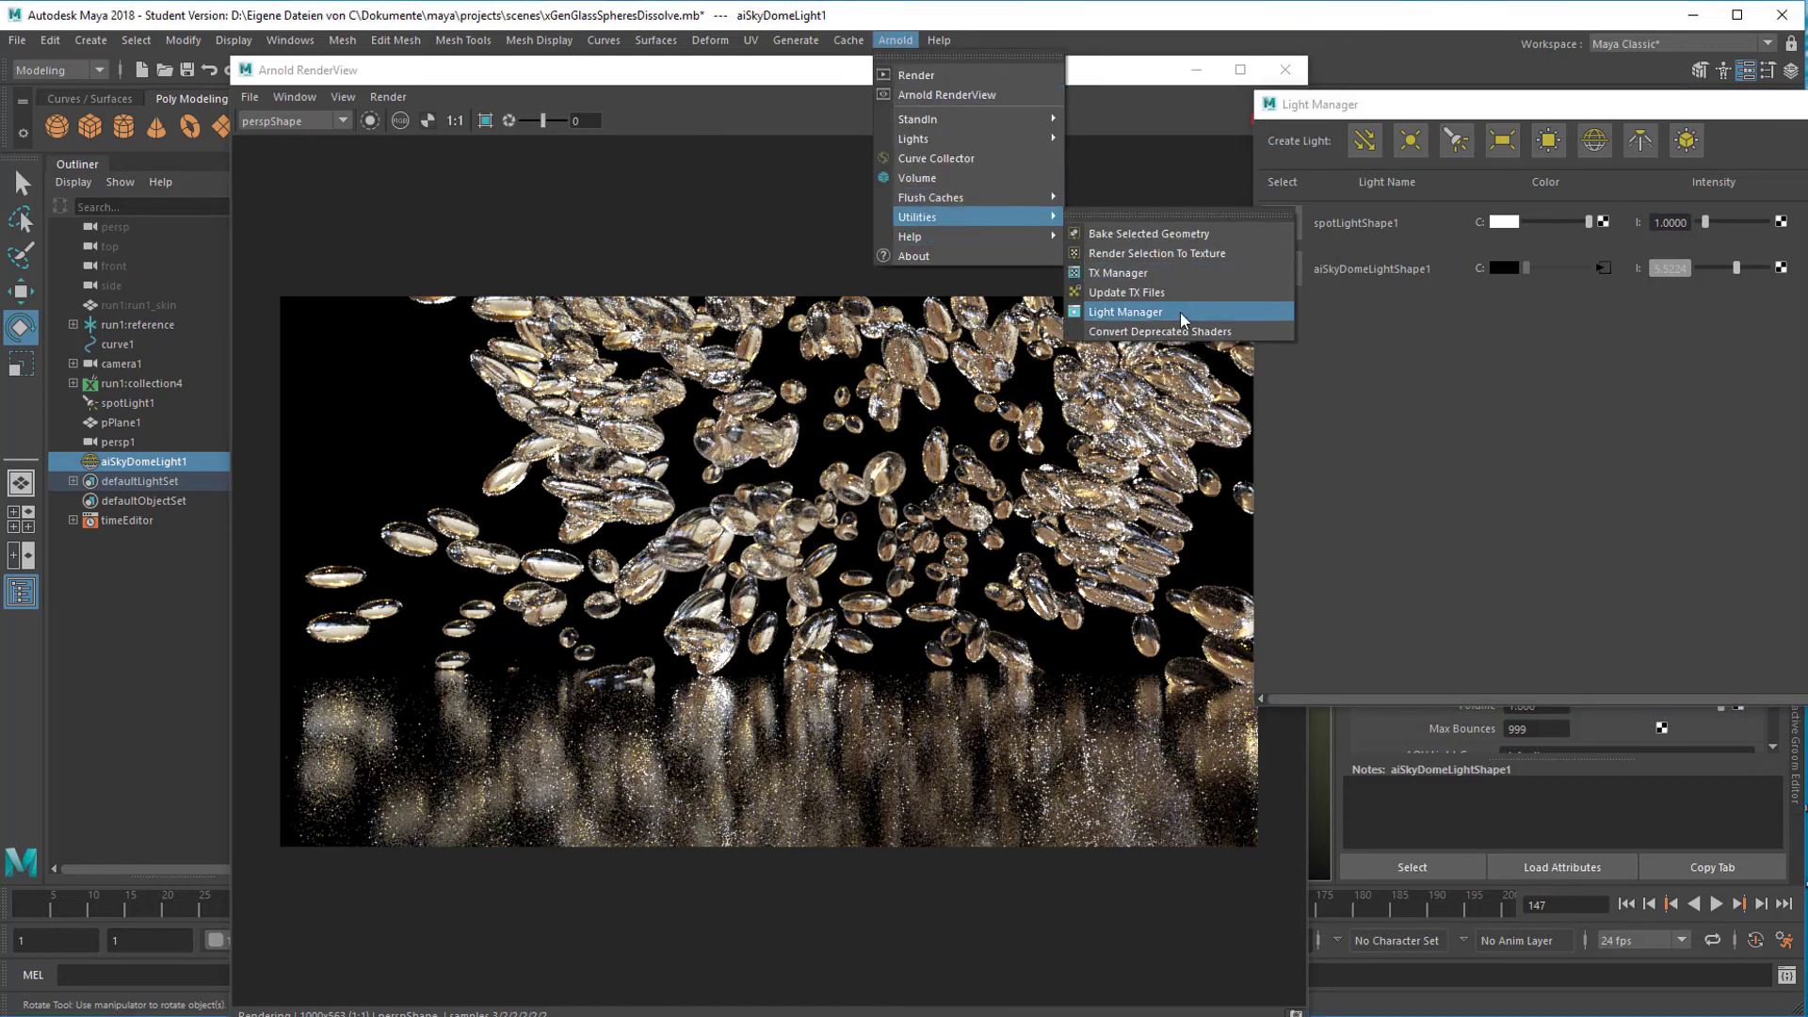
pyautogui.click(361, 75)
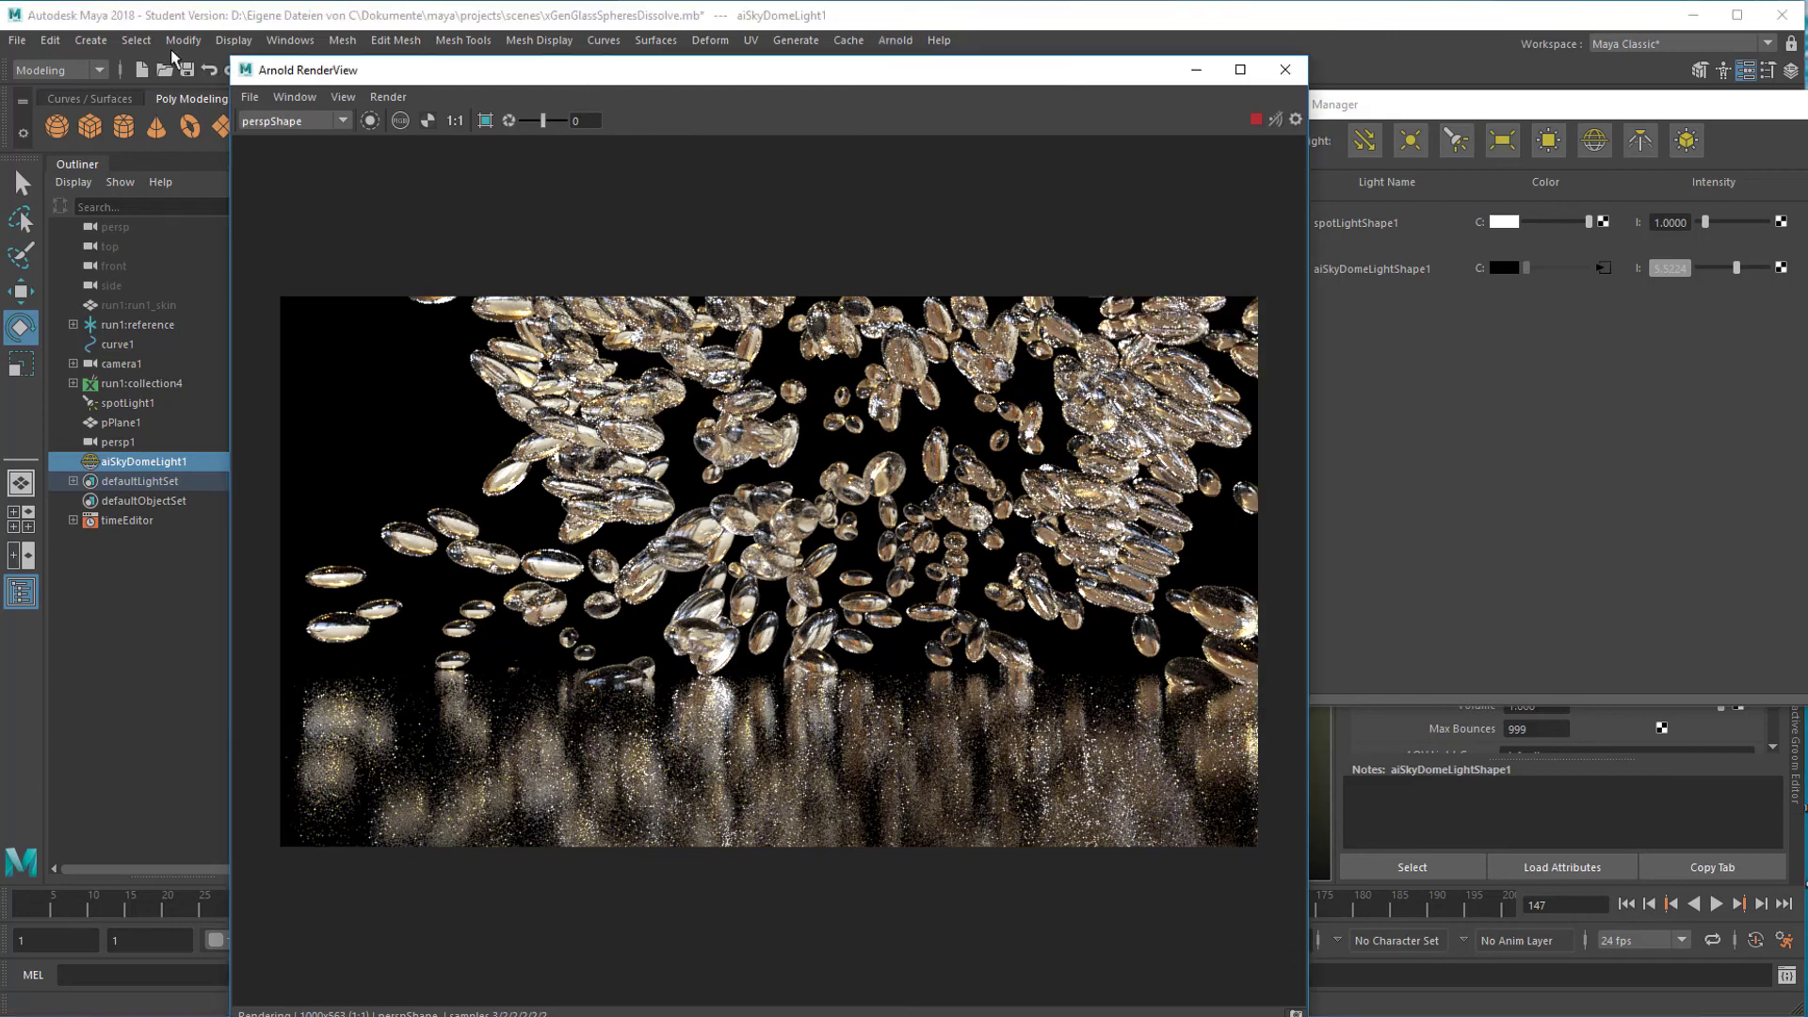
# - Look through the Relationship Editors > Light Linking submenu and close the menus without opening anything
pyautogui.click(282, 41)
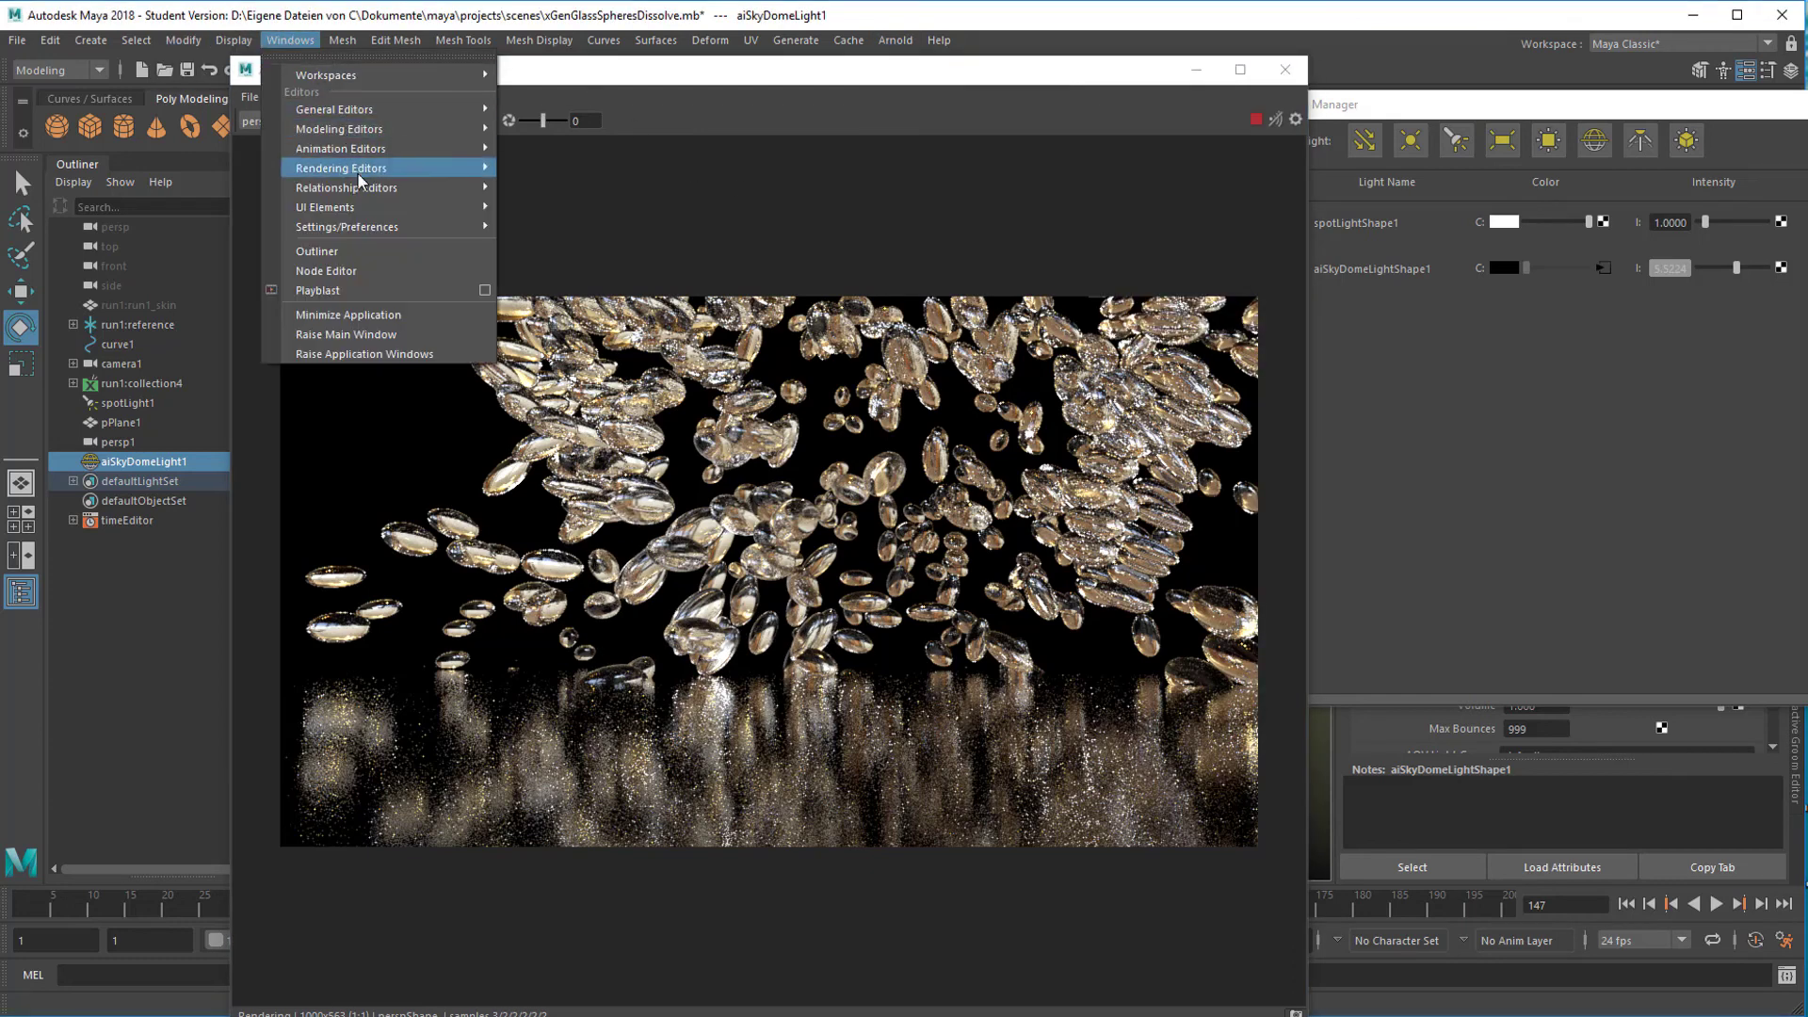
pyautogui.moveTo(361, 186)
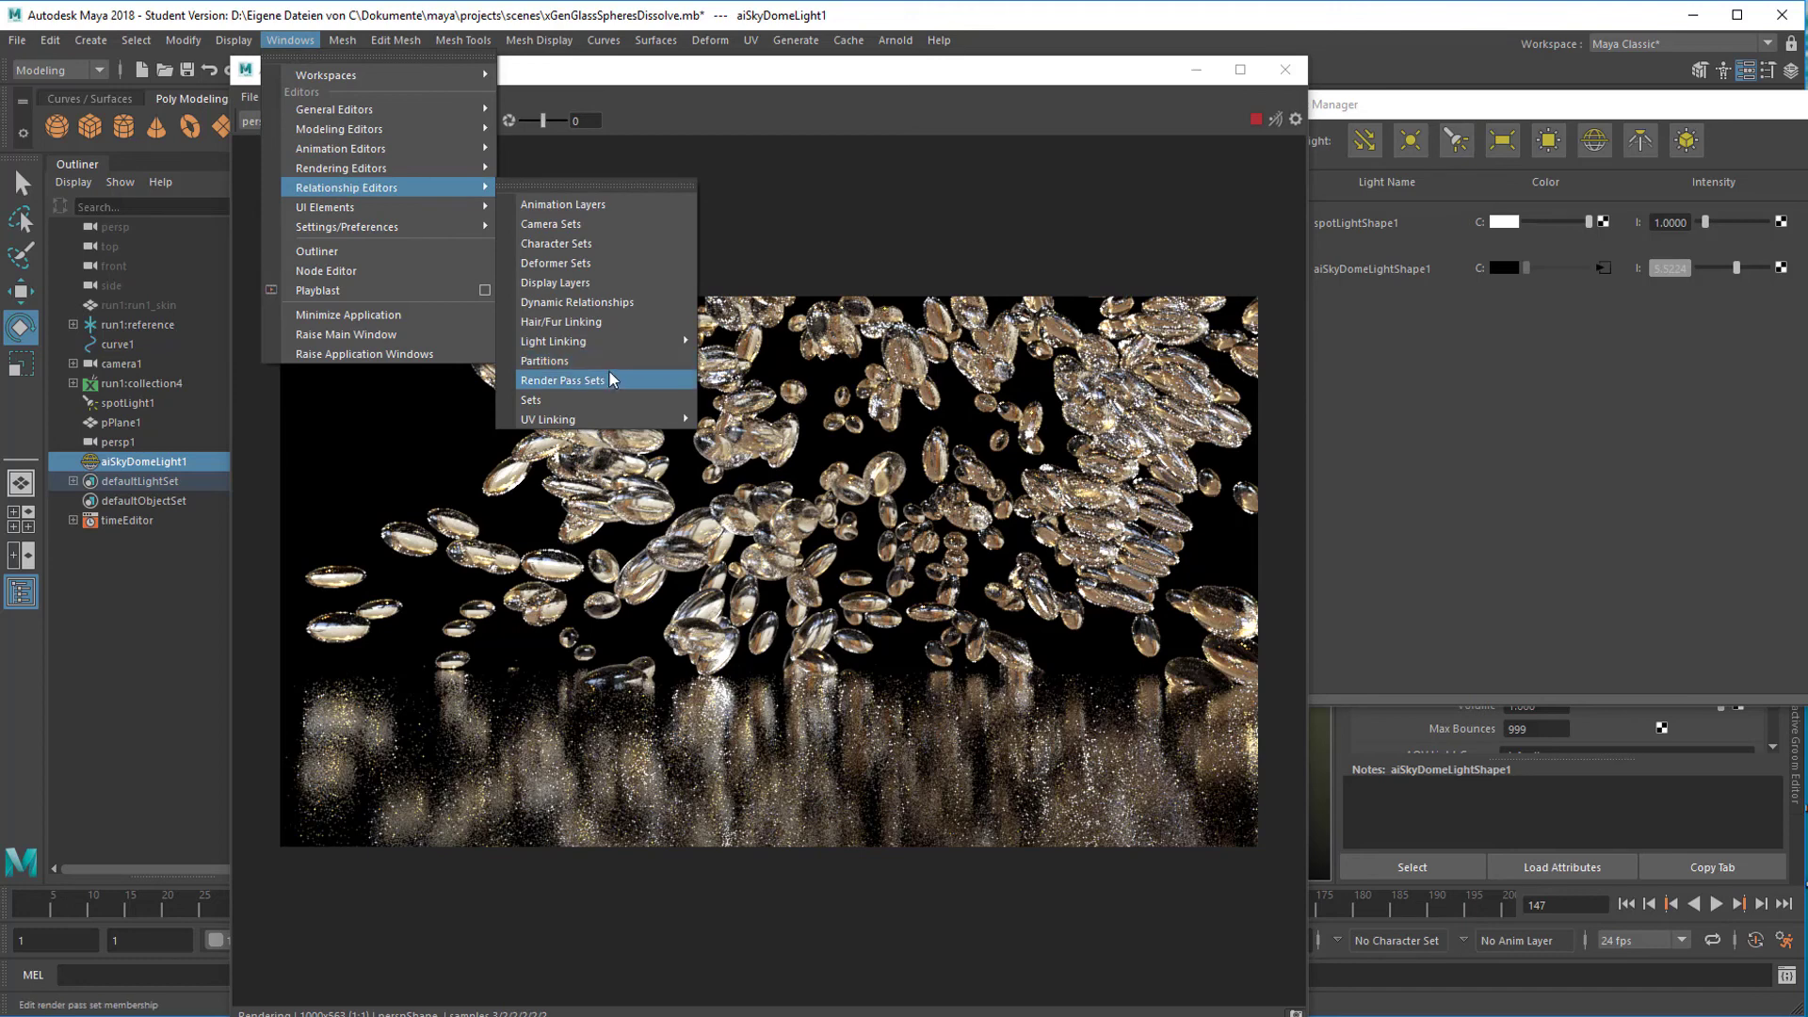
pyautogui.moveTo(625, 341)
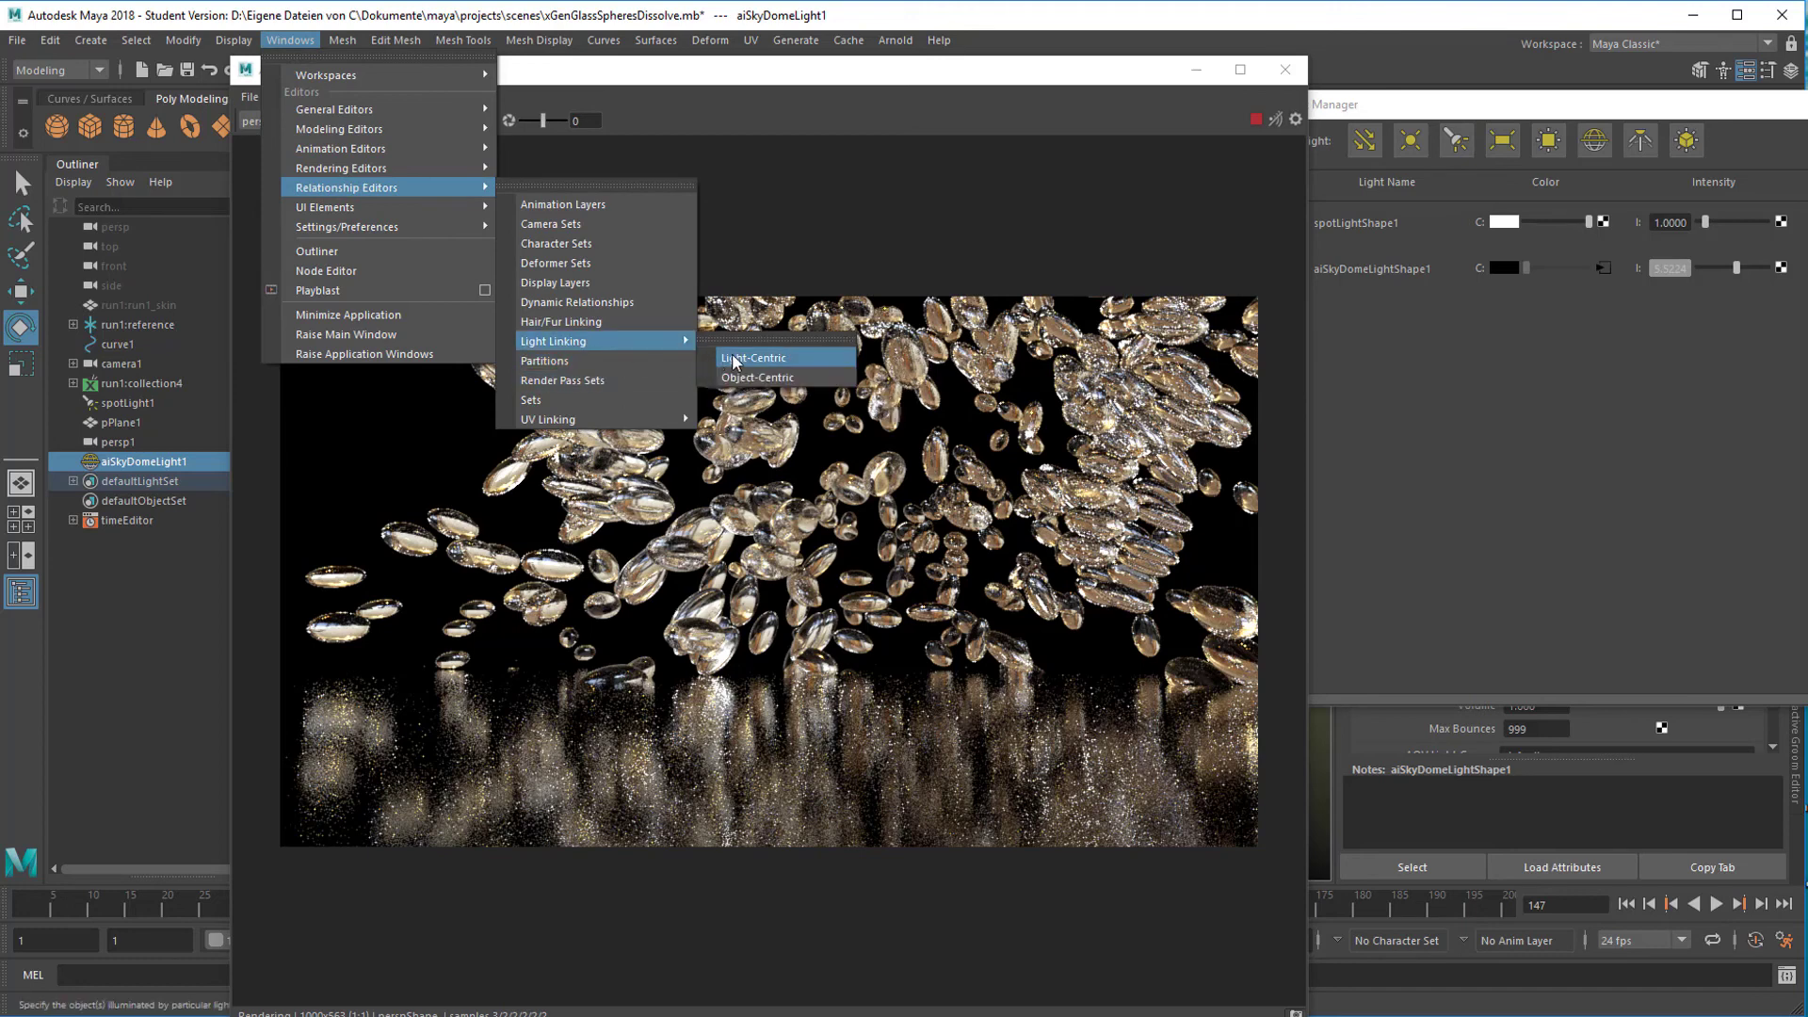
pyautogui.press('Escape')
pyautogui.press('Escape')
pyautogui.press('Escape')
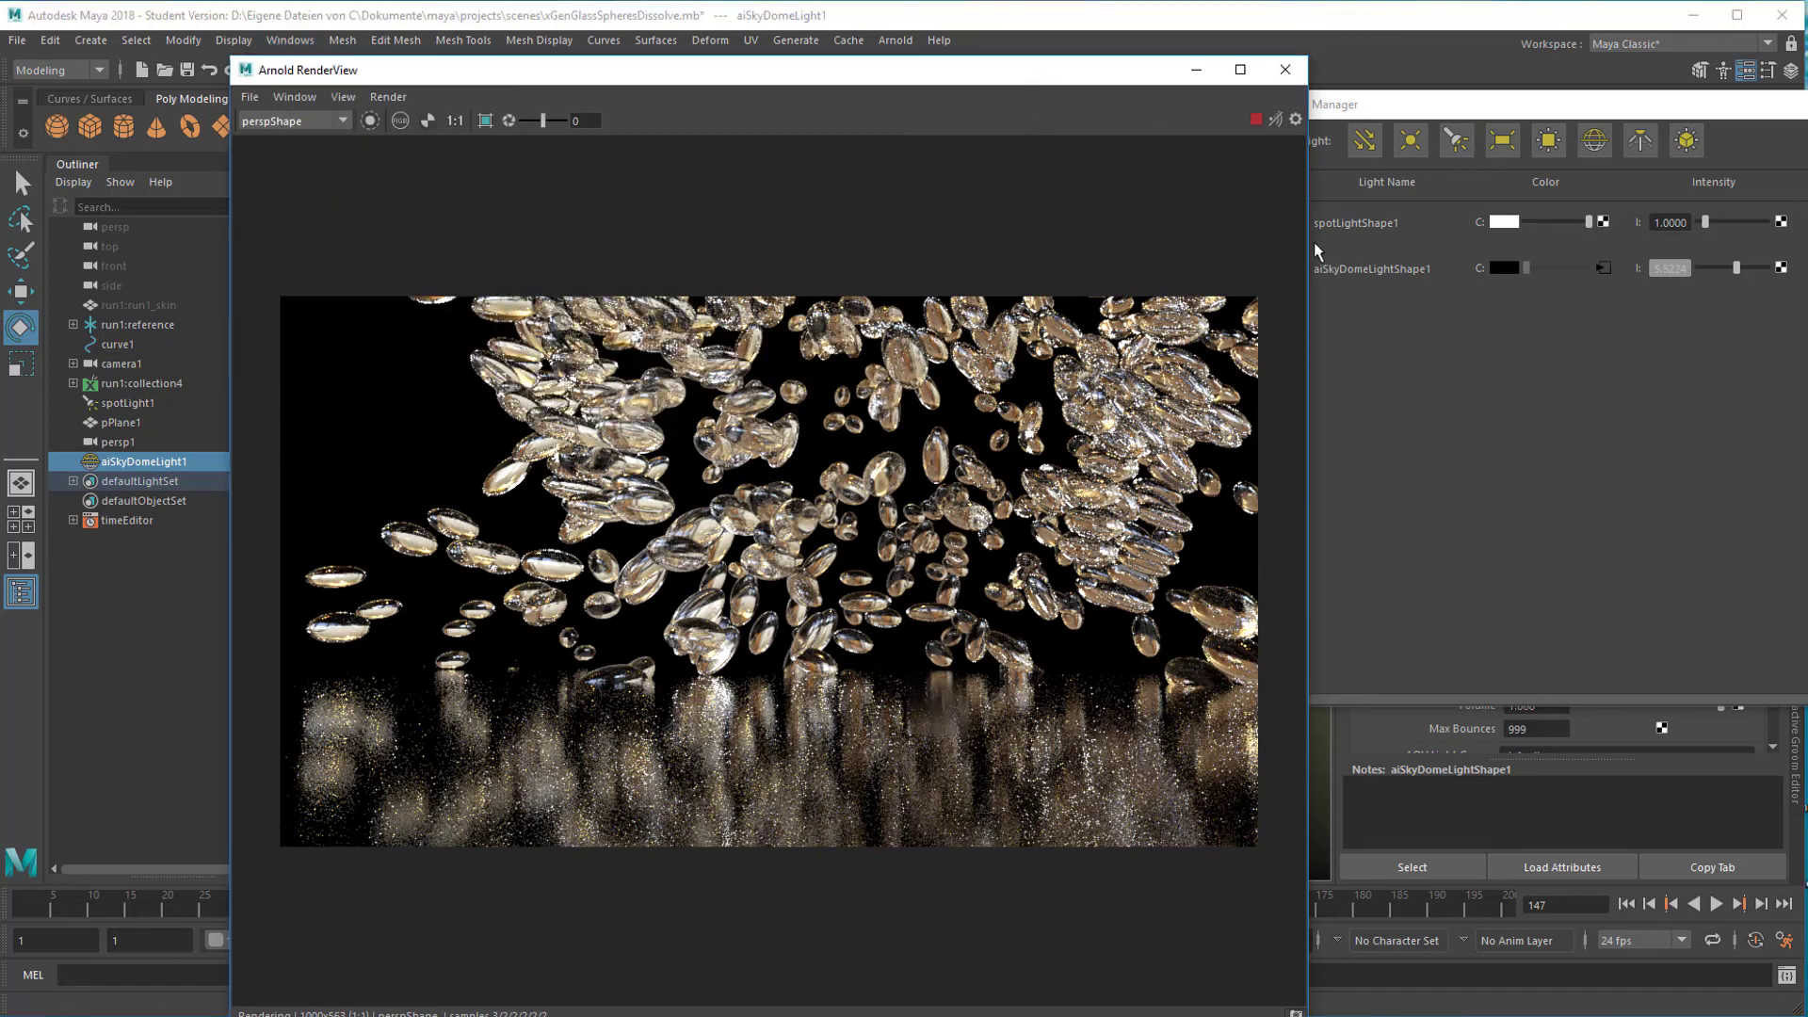